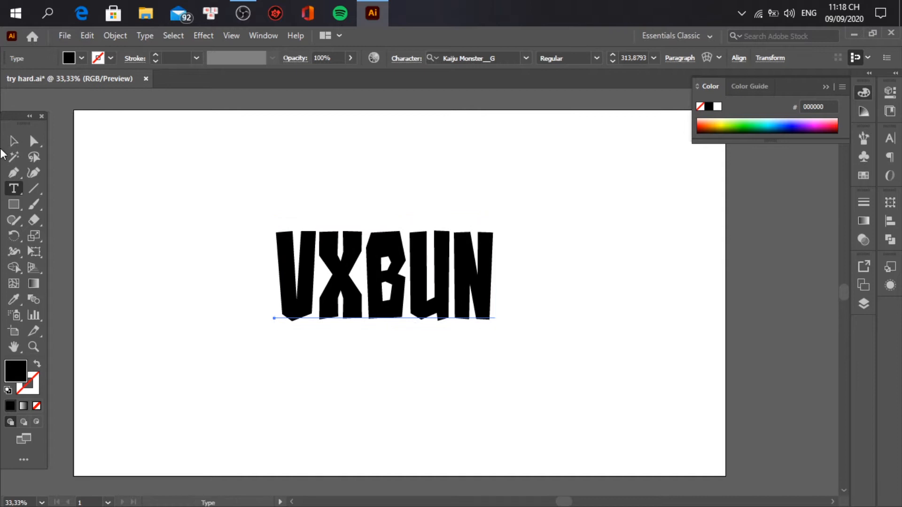
Duplicate the VXBUN text slightly lower on the artboard and change the copy's wording to STUDIO
left_click_drag(386, 289, 393, 350)
key("t")
key("ctrl+a")
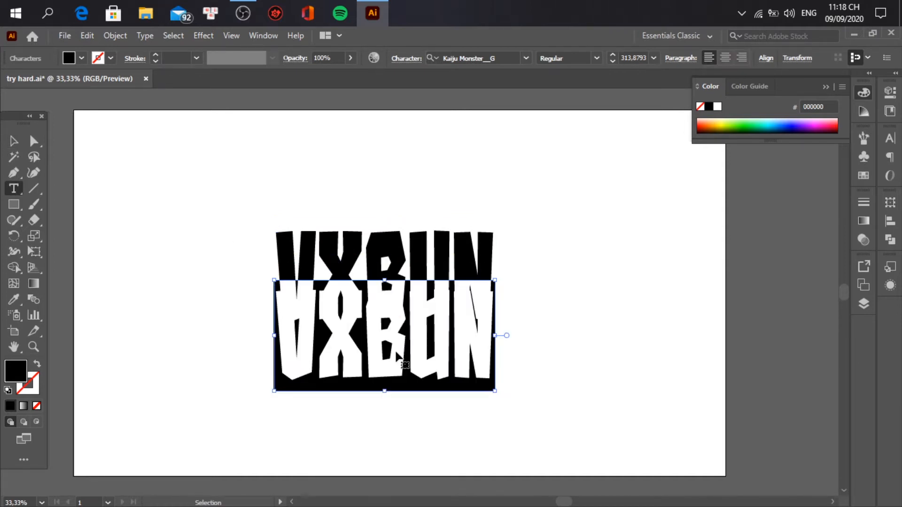
type("STUDI")
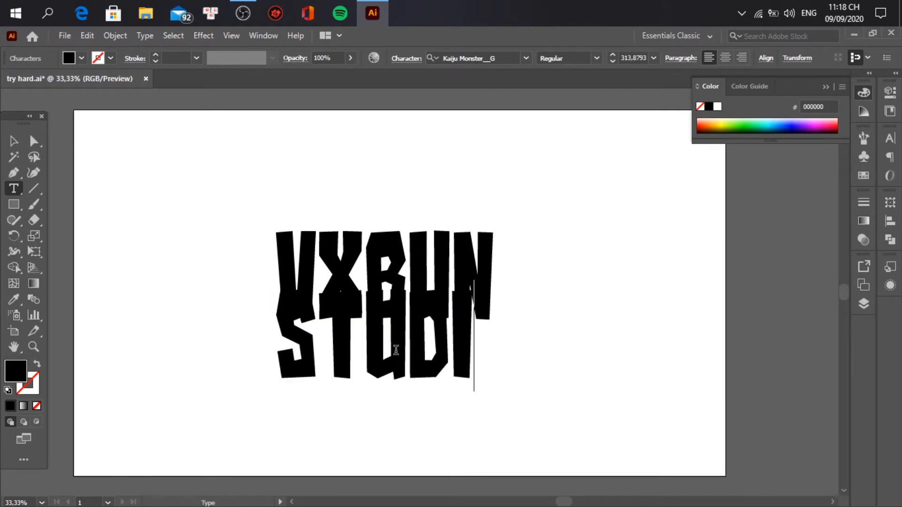
key("BackSpace")
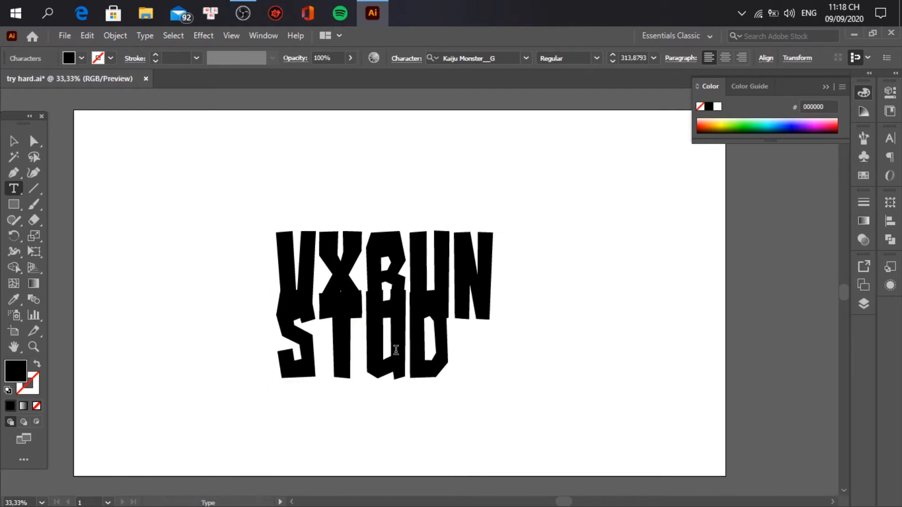
type("IO")
key("Escape")
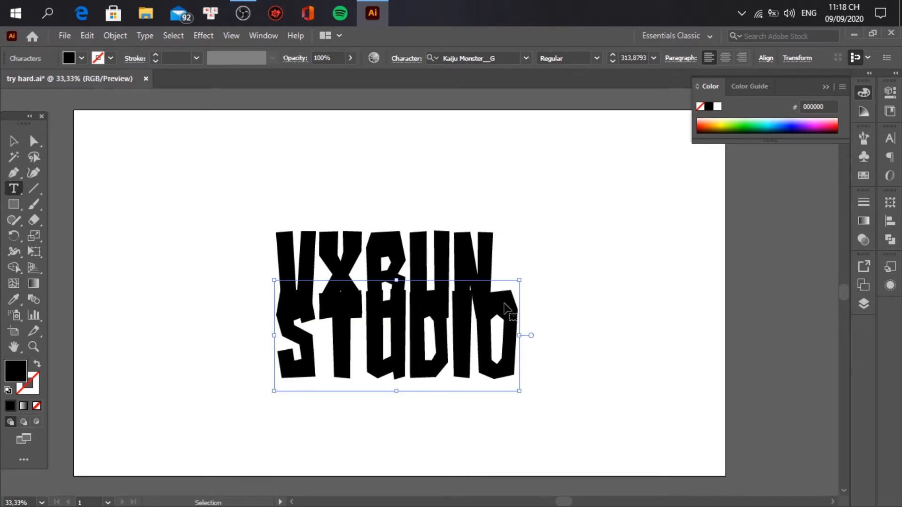
Scale the STUDIO text down to about 89 pt and centre it directly beneath VXBUN
left_click_drag(520, 281, 368, 350)
left_click(417, 354)
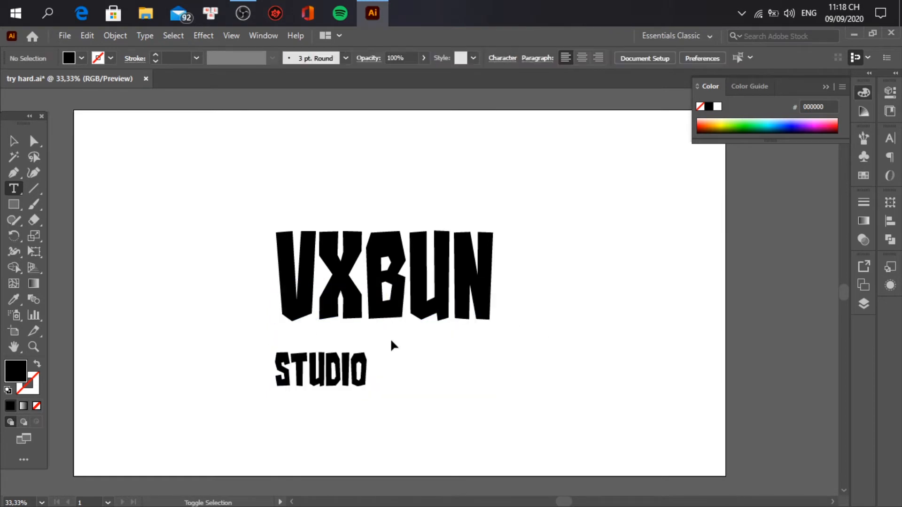
left_click(12, 144)
left_click_drag(346, 381, 404, 351)
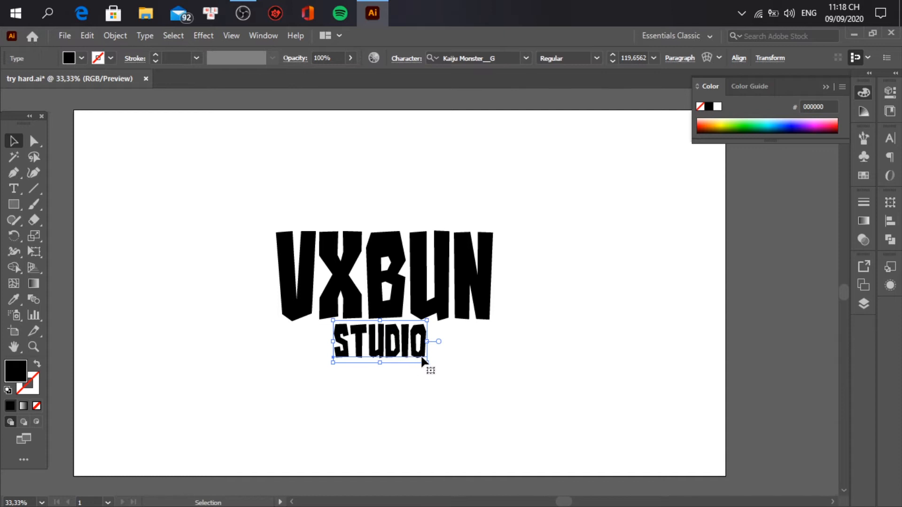
left_click_drag(427, 363, 398, 339)
left_click(443, 382)
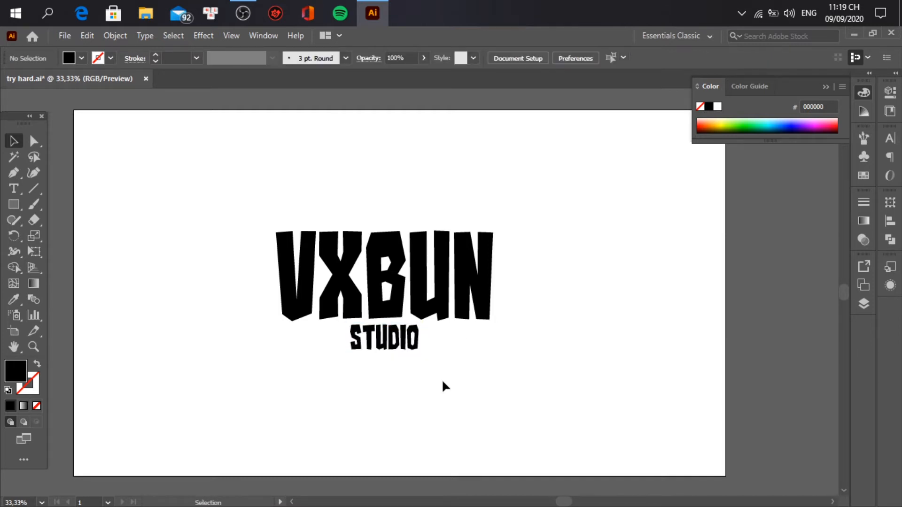
Copy the VXBUN text and paste the duplicate in front of the original
left_click(431, 276)
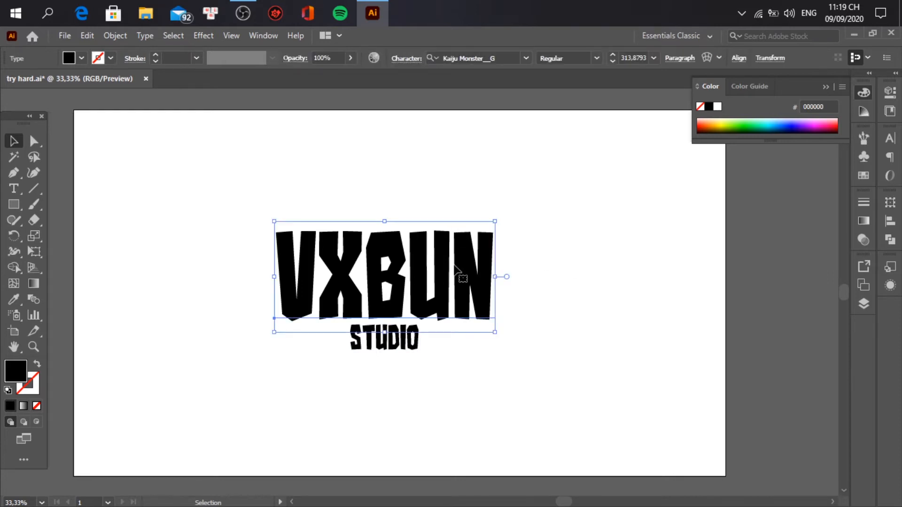
left_click(86, 39)
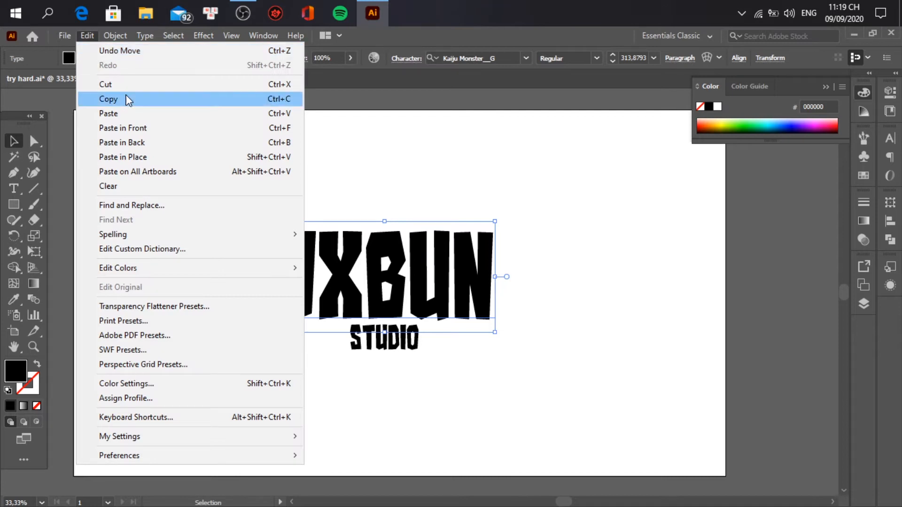
left_click(125, 97)
left_click(85, 37)
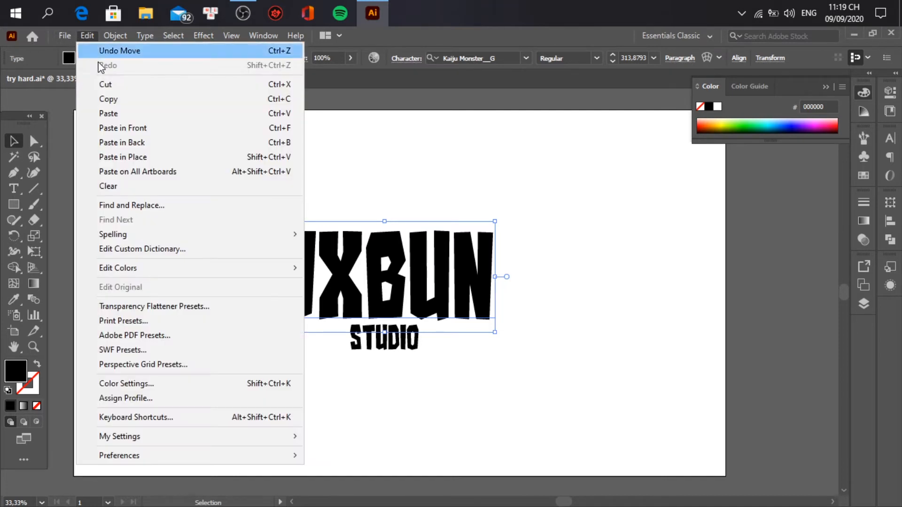
left_click(115, 127)
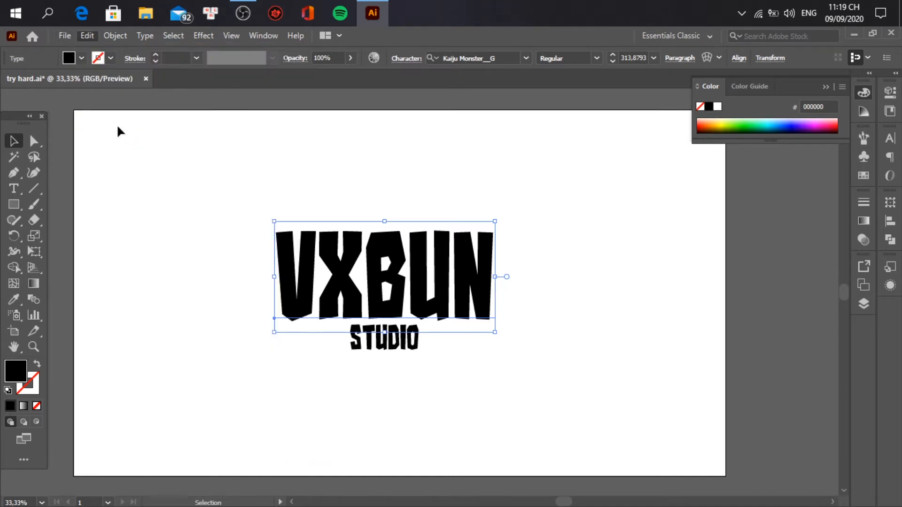
Target the upper VXBUN text in the layer stack and fill it with white
left_click(863, 304)
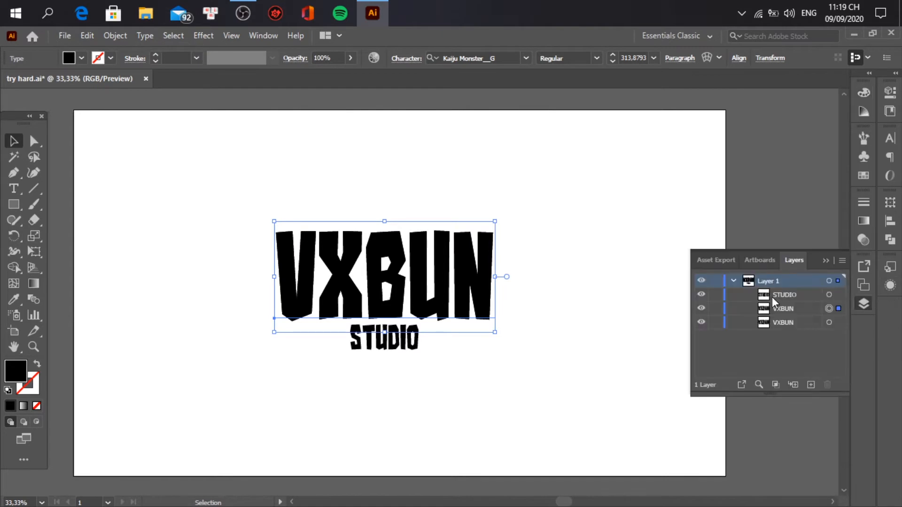
left_click(828, 296)
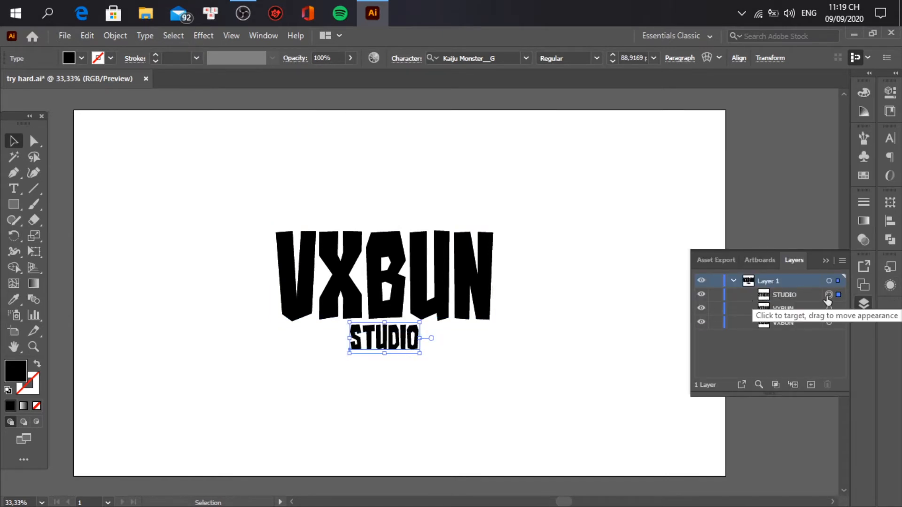
left_click(829, 309)
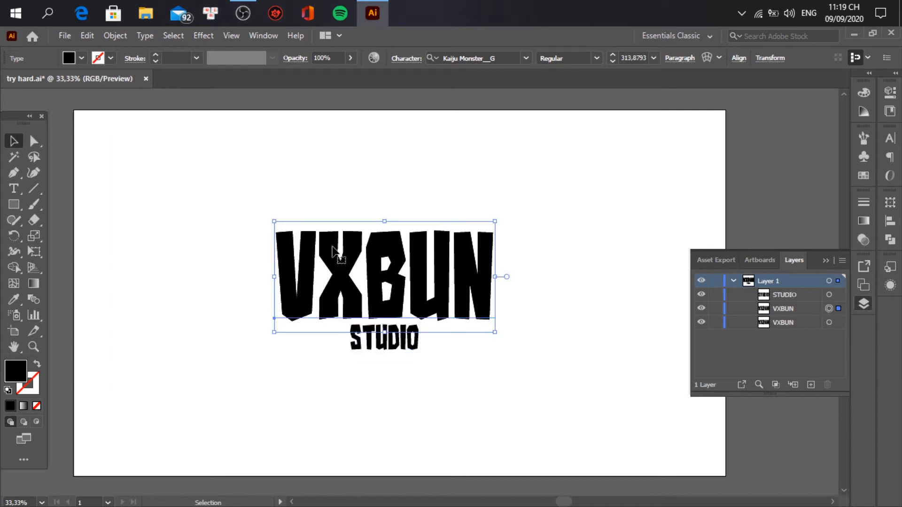
left_click(70, 57)
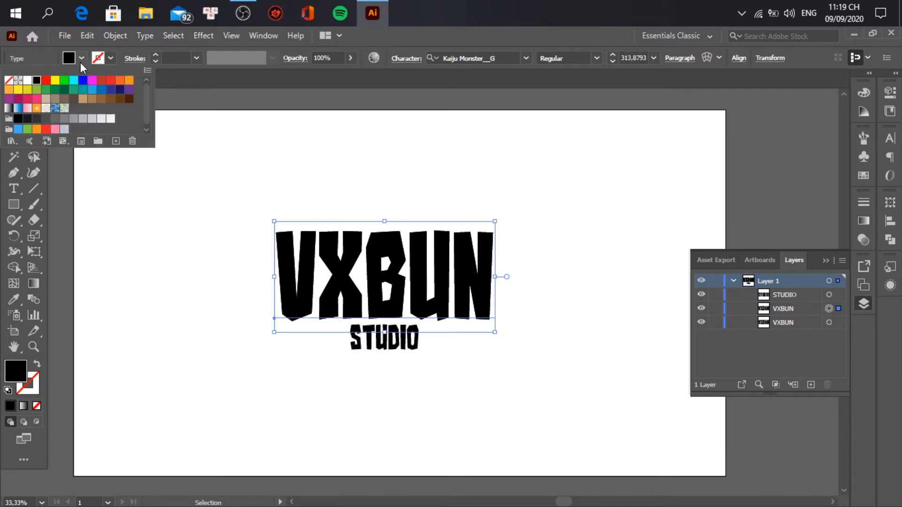
left_click(29, 82)
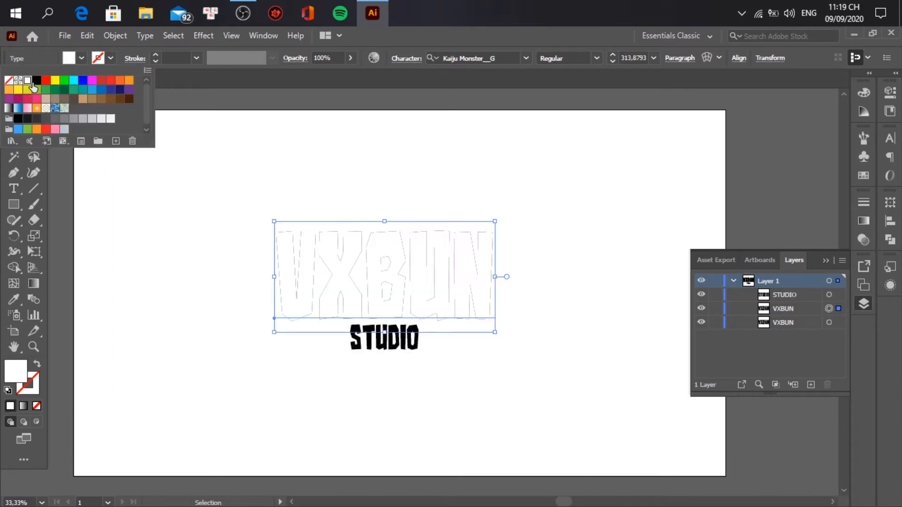
Give the lower VXBUN text a light blue fill and a matching light blue stroke
left_click(828, 323)
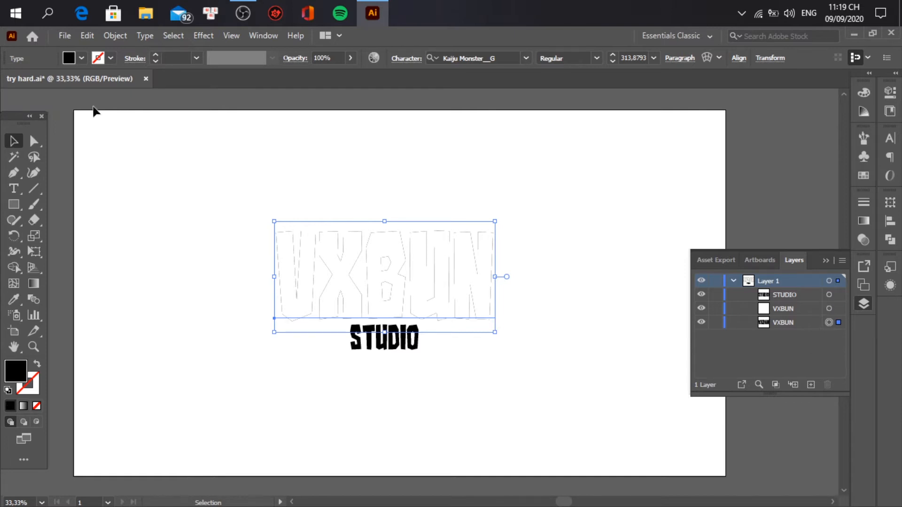
left_click(80, 58)
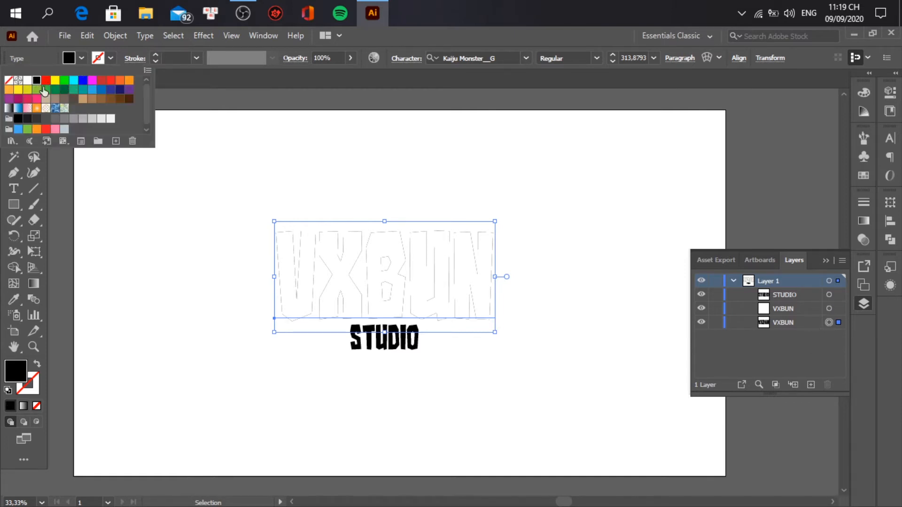
left_click(92, 92)
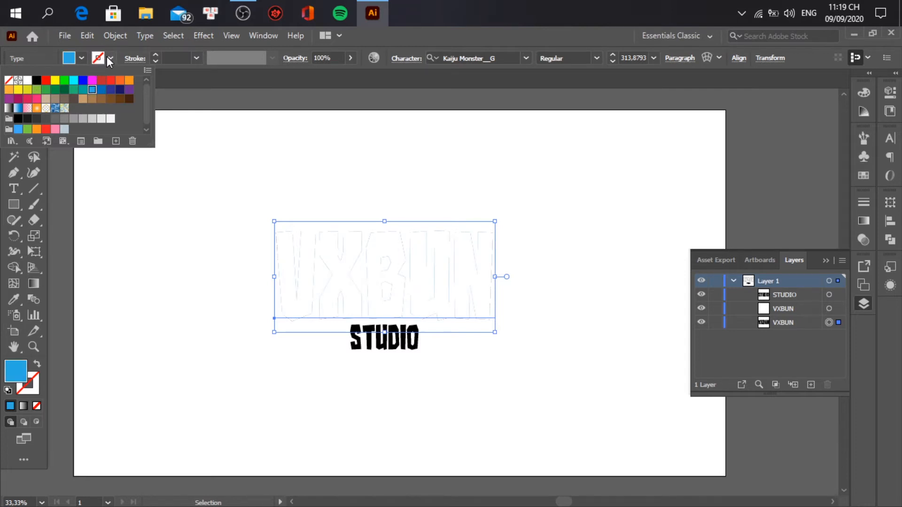
left_click(100, 61)
left_click(106, 59)
left_click(92, 89)
Set the stroke weight of the lower blue VXBUN text to 21 pt and deselect it
double_click(171, 58)
type("5")
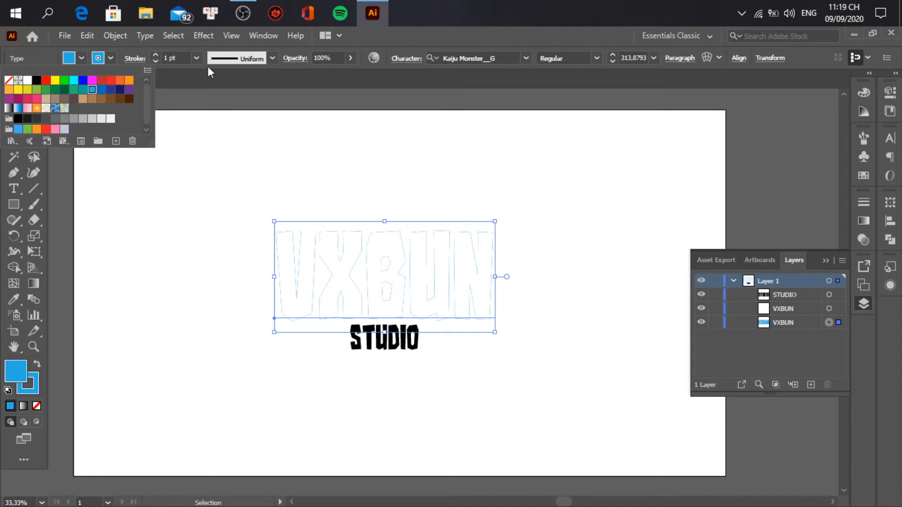
key("Return")
scroll(181, 55, "up", 16)
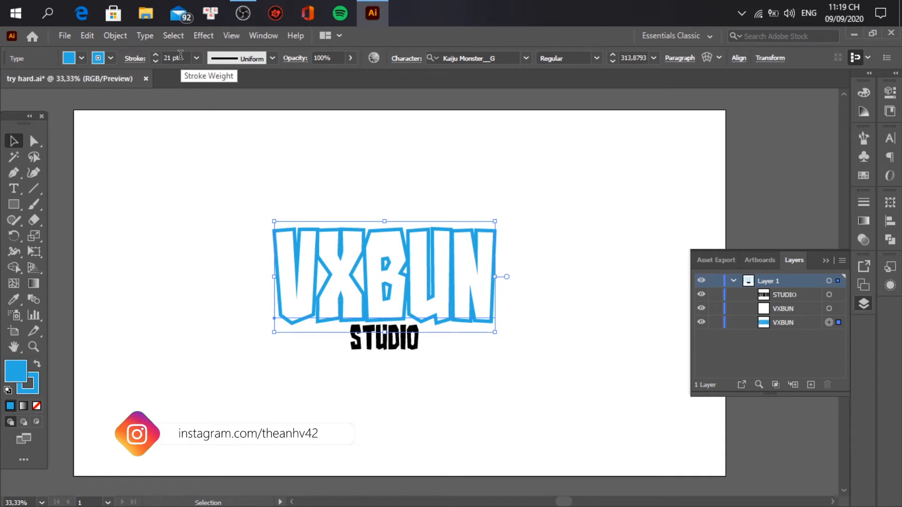
scroll(181, 55, "up", 5)
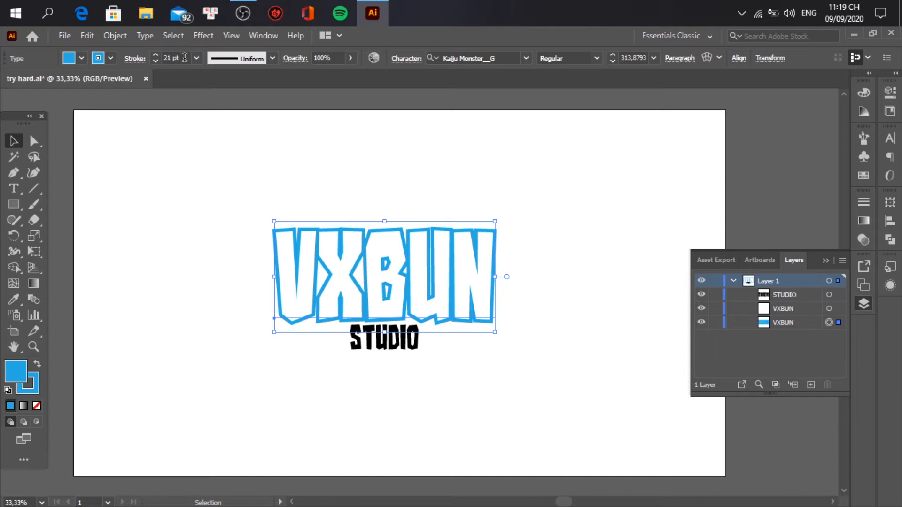
scroll(433, 303, "up", 2)
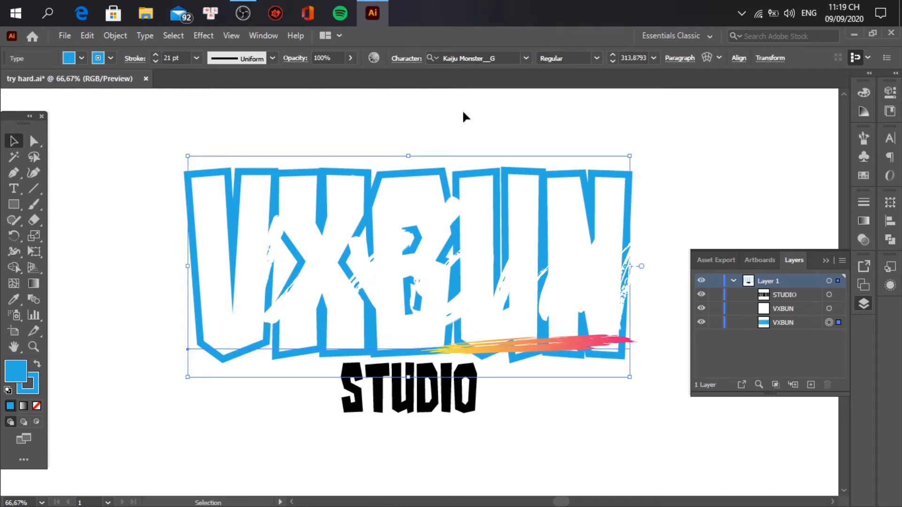
left_click(484, 125)
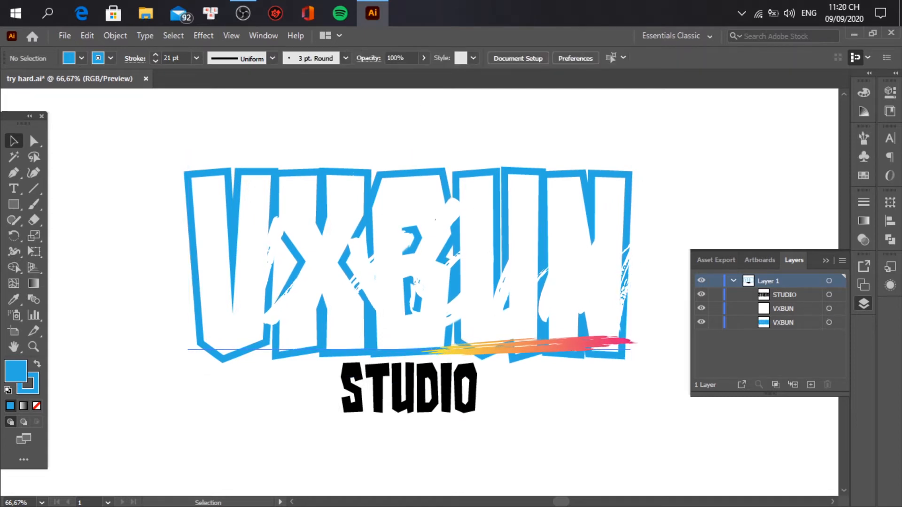
Expand the white VXBUN text into shapes, with both Object and Fill included
left_click(570, 204)
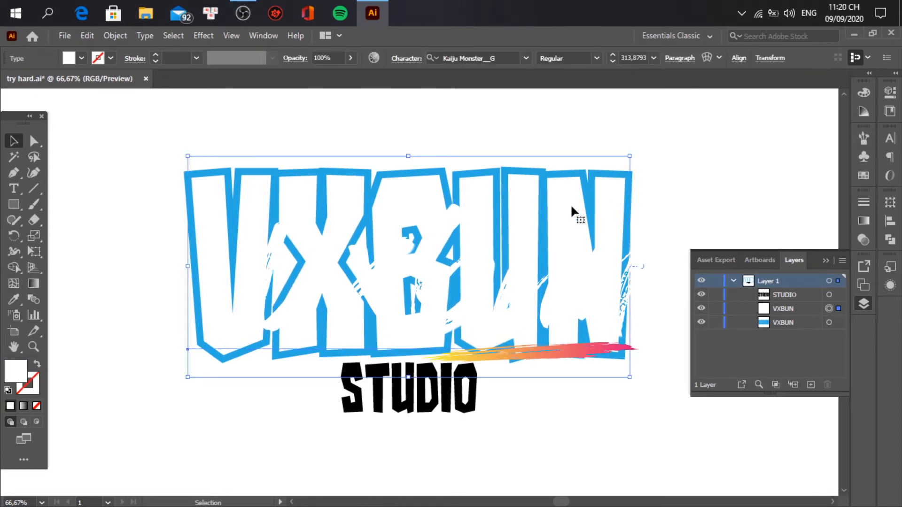
left_click(113, 35)
left_click(192, 191)
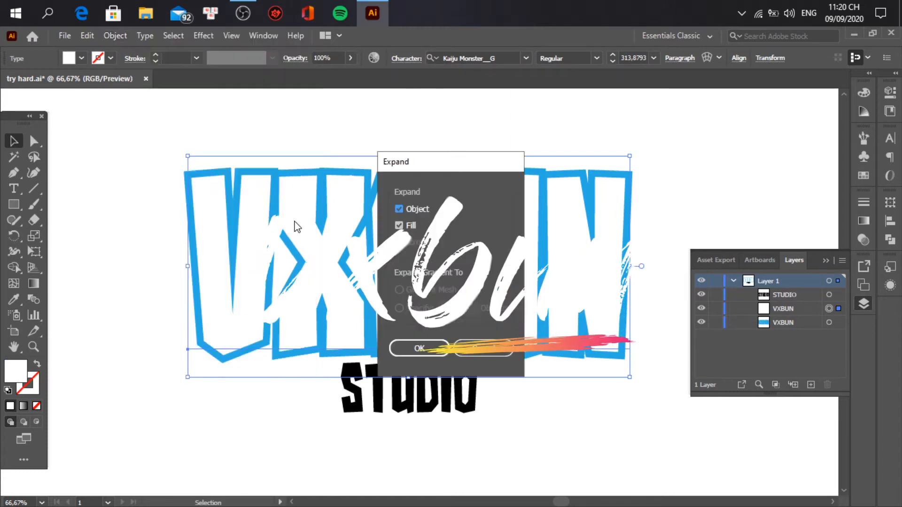
left_click(428, 344)
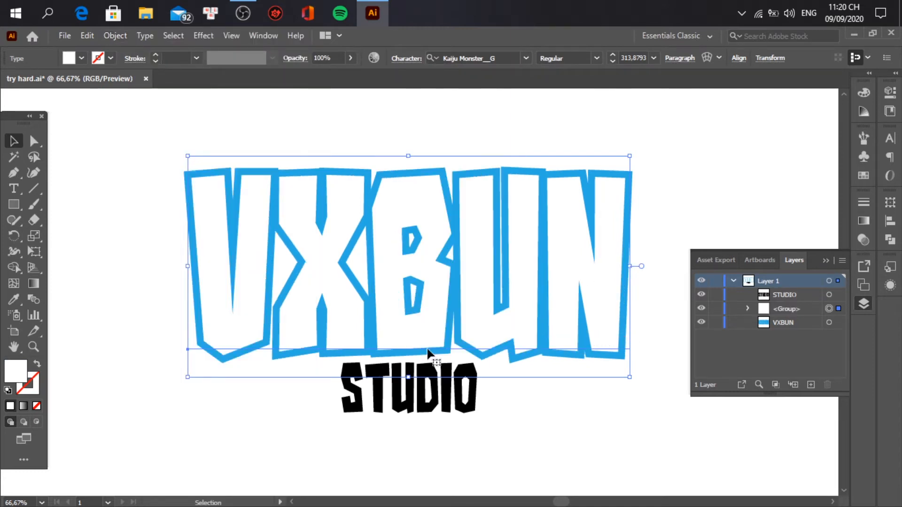
Expand the blue stroked VXBUN text behind the white letters into shapes
left_click(828, 323)
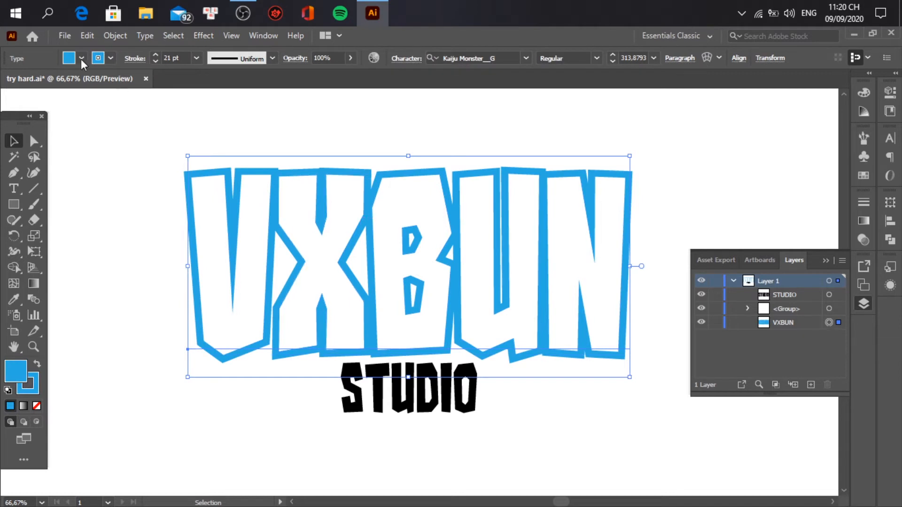
left_click(128, 38)
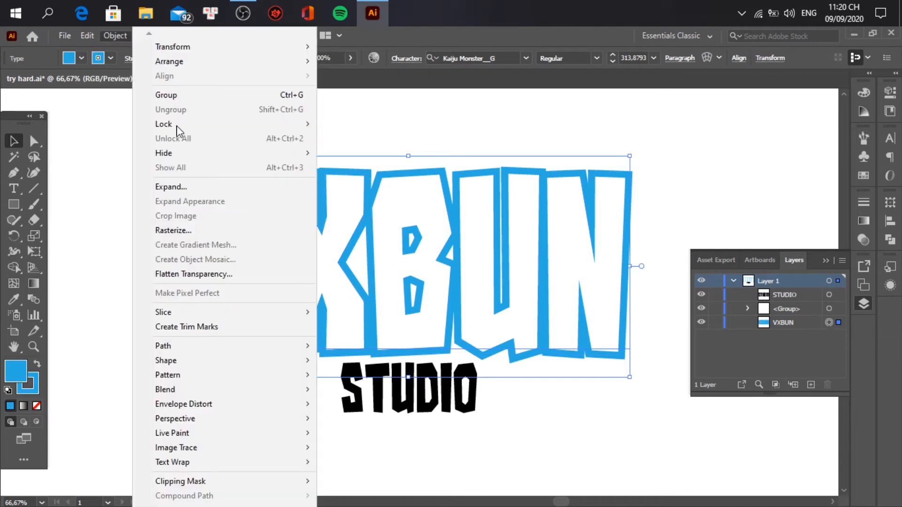
left_click(197, 184)
left_click(394, 347)
Try to unite the white and blue VXBUN shapes with Pathfinder, and undo it
left_click_drag(681, 172, 456, 295)
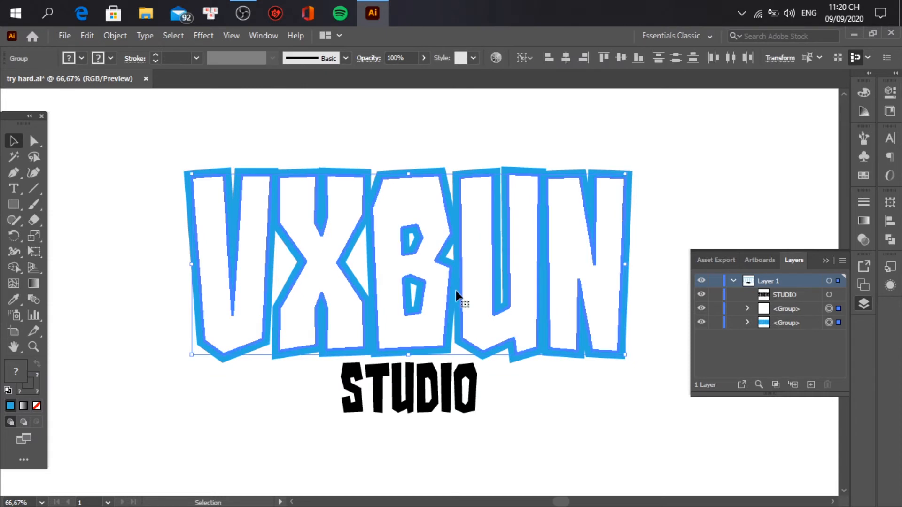
left_click(889, 241)
left_click(736, 232)
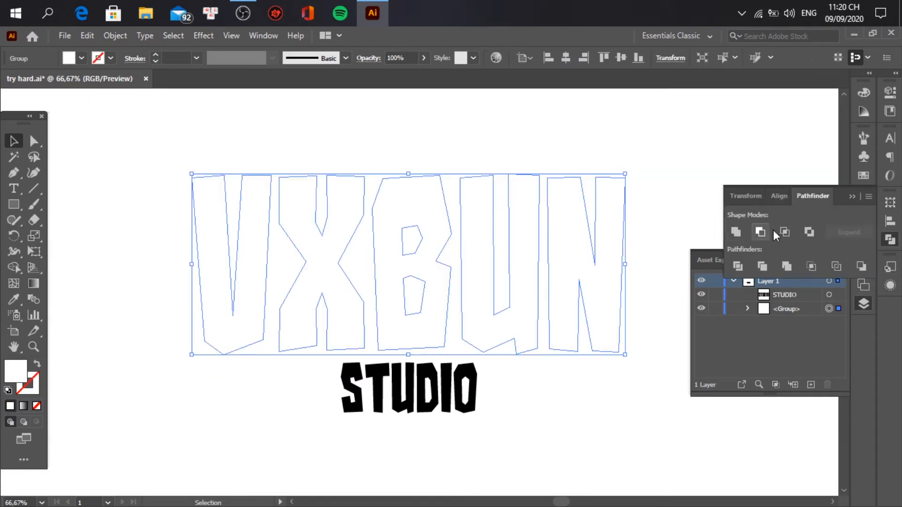
left_click(890, 240)
key("ctrl+b")
Group the white VXBUN letters with their blue outline shapes and deselect the group
left_click_drag(686, 162, 392, 266)
right_click(393, 268)
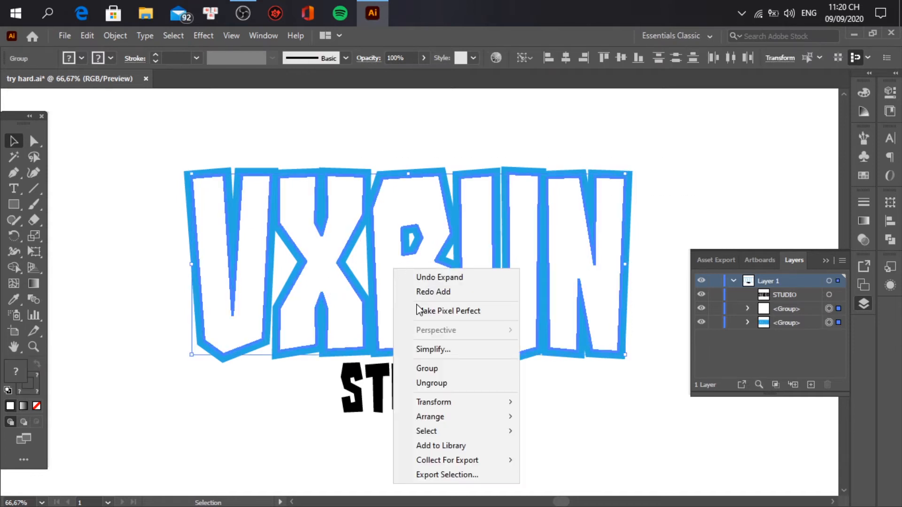
left_click(427, 367)
left_click(579, 408)
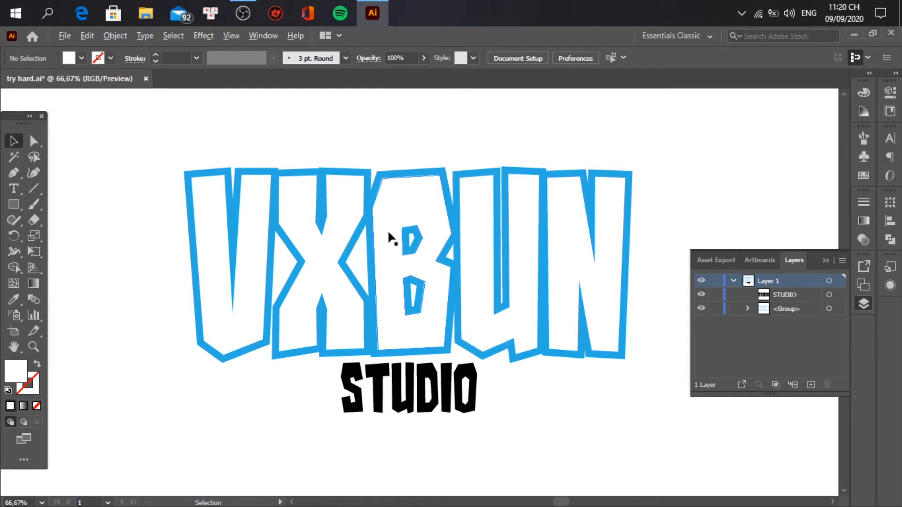
scroll(389, 229, "up", 1)
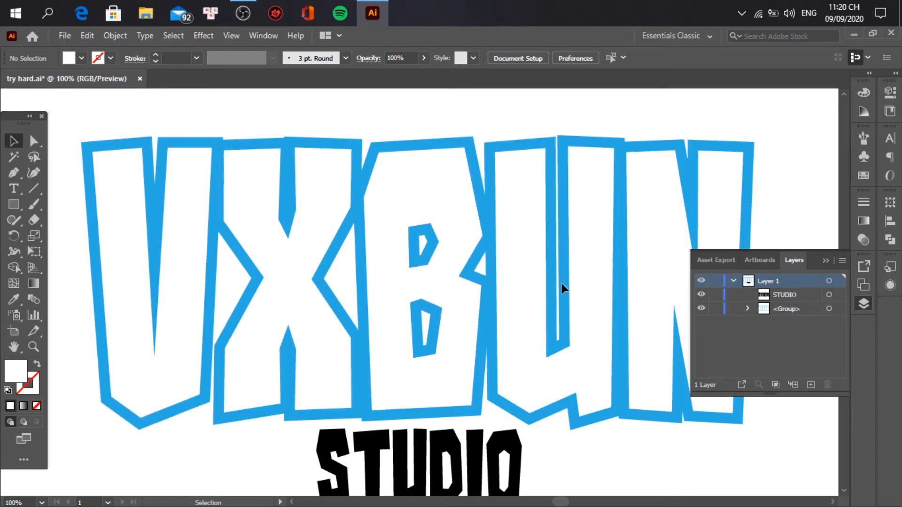
scroll(561, 285, "down", 1)
scroll(427, 293, "right", 2)
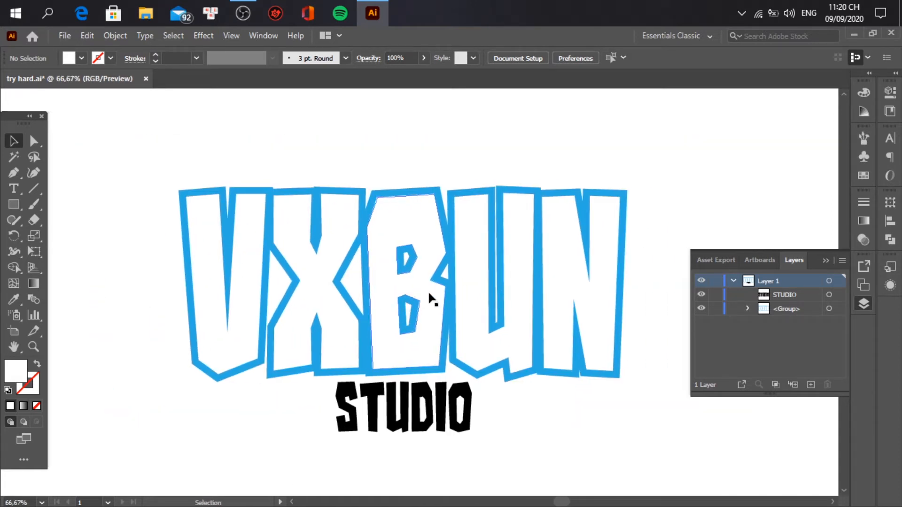
Start a Pen tool shape along the inner top edge of VXBUN, from the V to the U, and continue down inside the U's stem
left_click(219, 193)
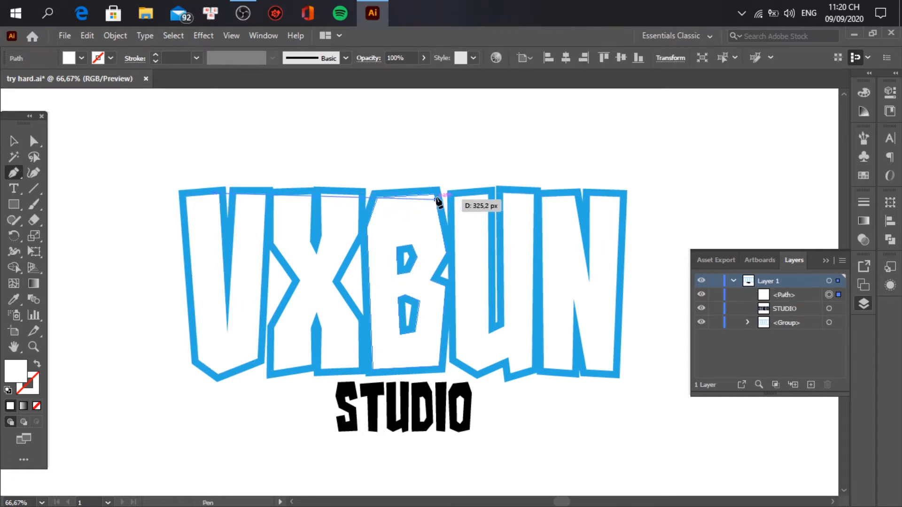
left_click(387, 196)
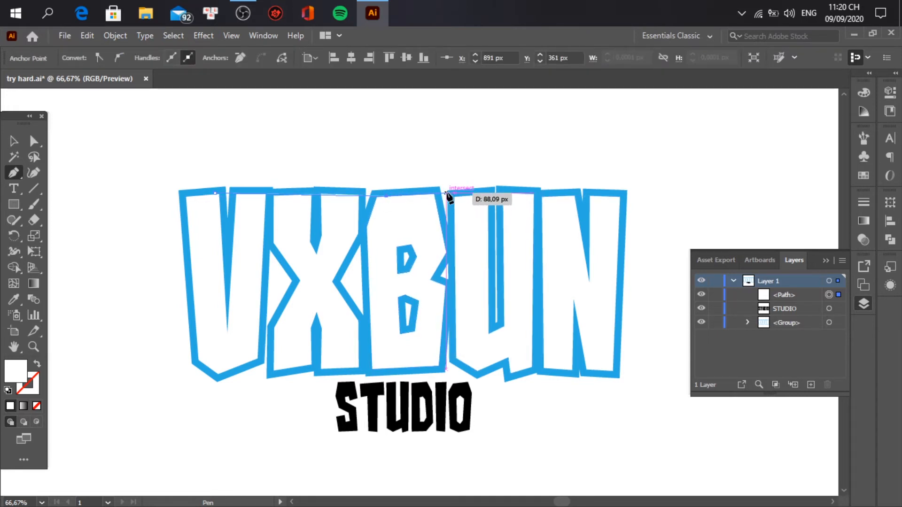
left_click(460, 196)
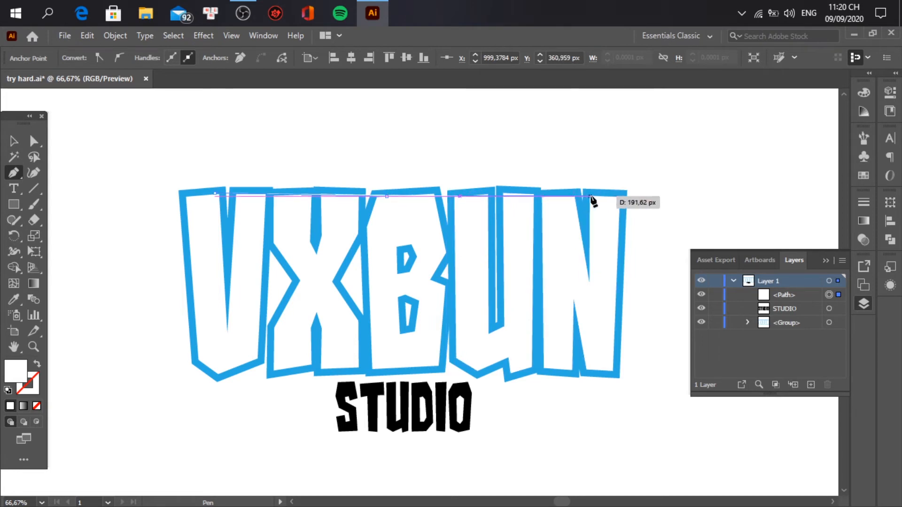
left_click(559, 204)
key("ctrl+z")
scroll(528, 226, "up", 1)
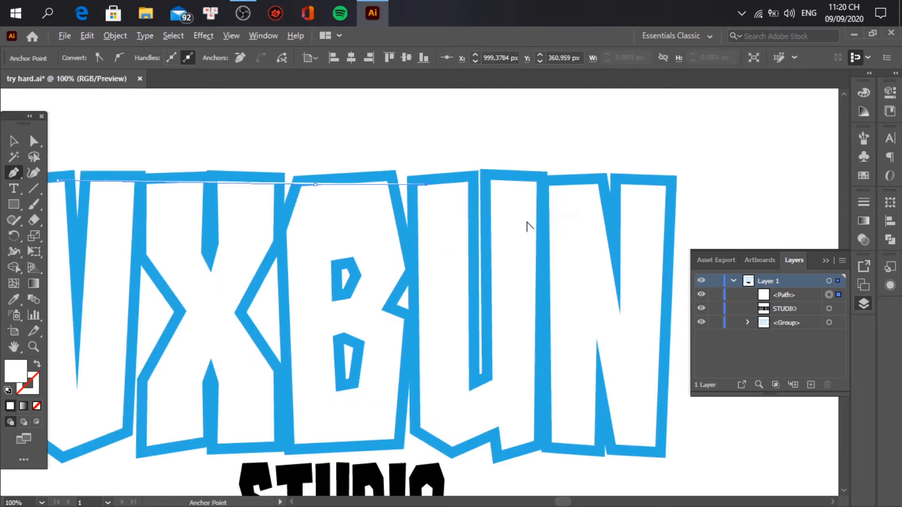
left_click(491, 181)
left_click(504, 409)
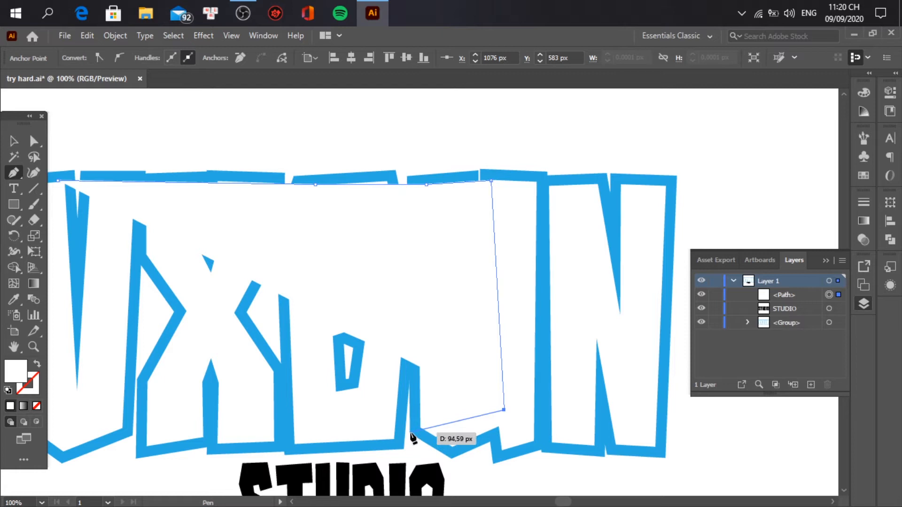
Continue the shape along the lower outline from the U past the B to the V, and close it at its starting point
scroll(412, 438, "up", 2)
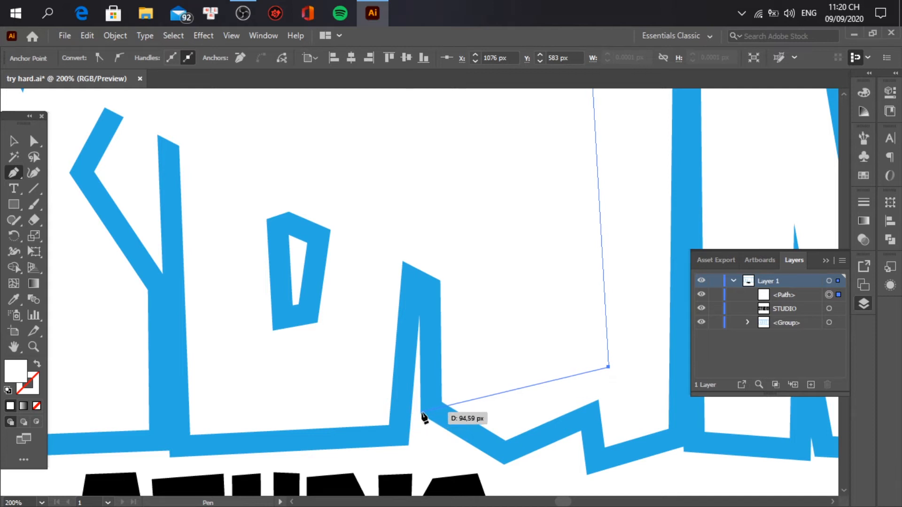
left_click(421, 414)
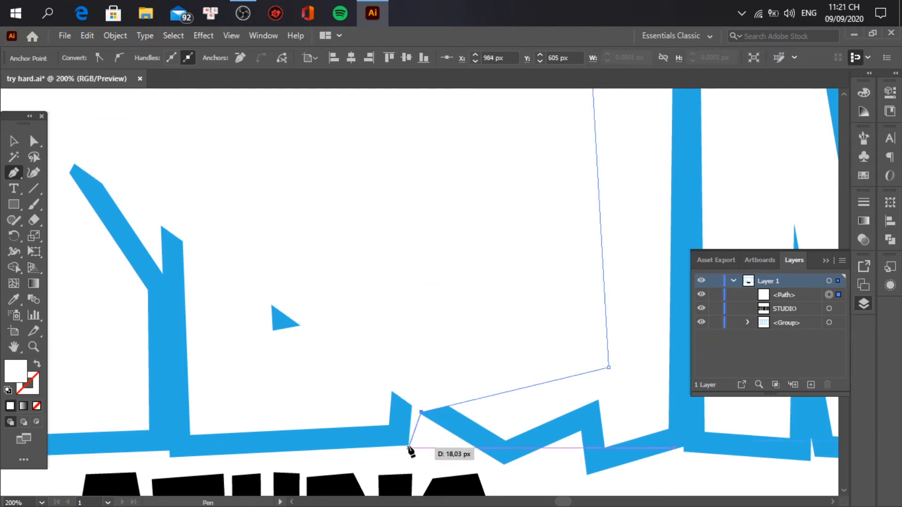
scroll(408, 449, "up", 3)
left_click_drag(434, 426, 421, 363)
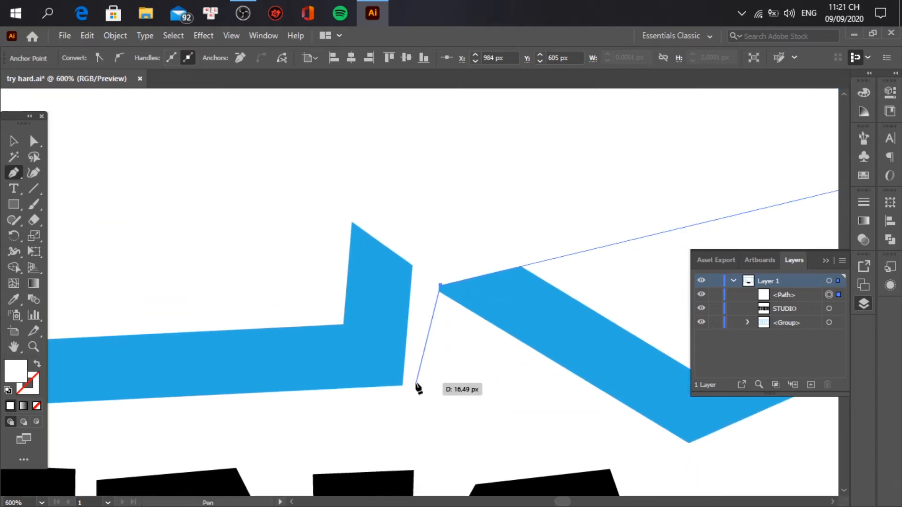
left_click(401, 386)
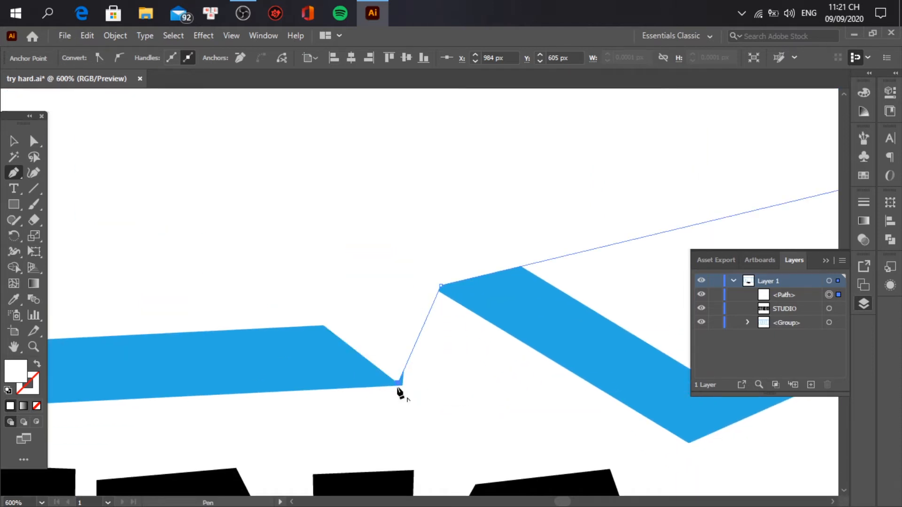
scroll(387, 403, "down", 2)
left_click_drag(325, 347, 477, 395)
scroll(476, 395, "down", 3)
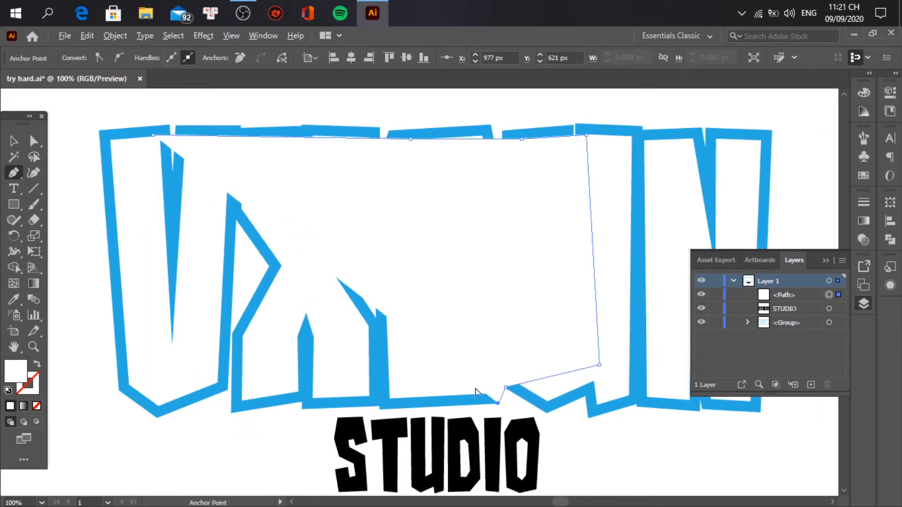
left_click(224, 389)
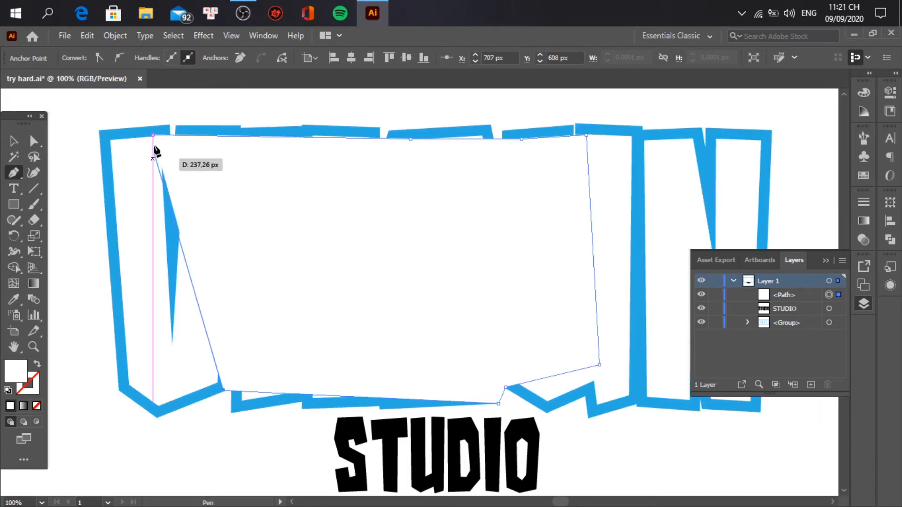
left_click(153, 137)
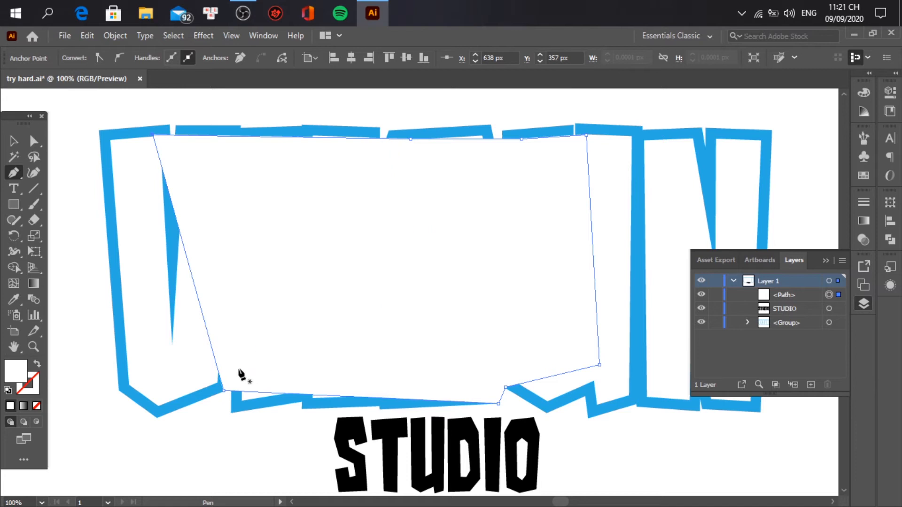
Fill the new shape with the blue sampled from the VXBUN outline, send it to the back and deselect it
key("i")
left_click(117, 297)
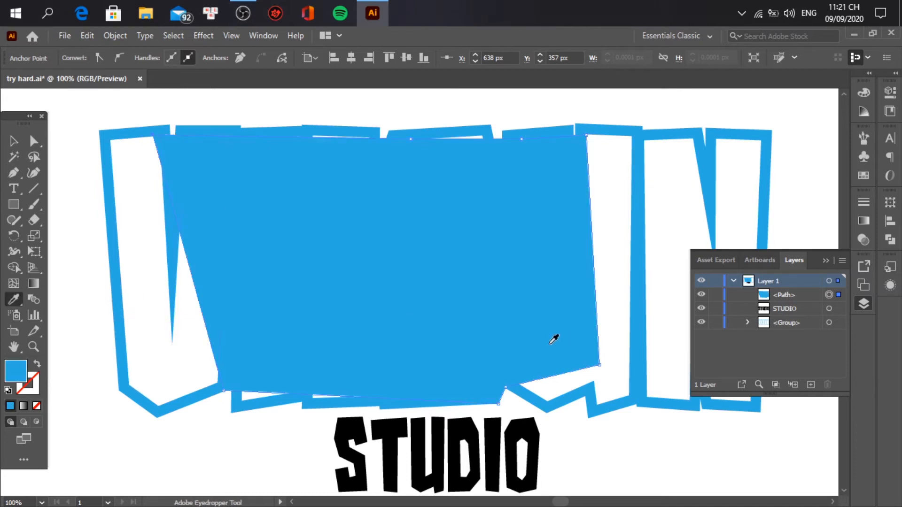
key("v")
right_click(439, 301)
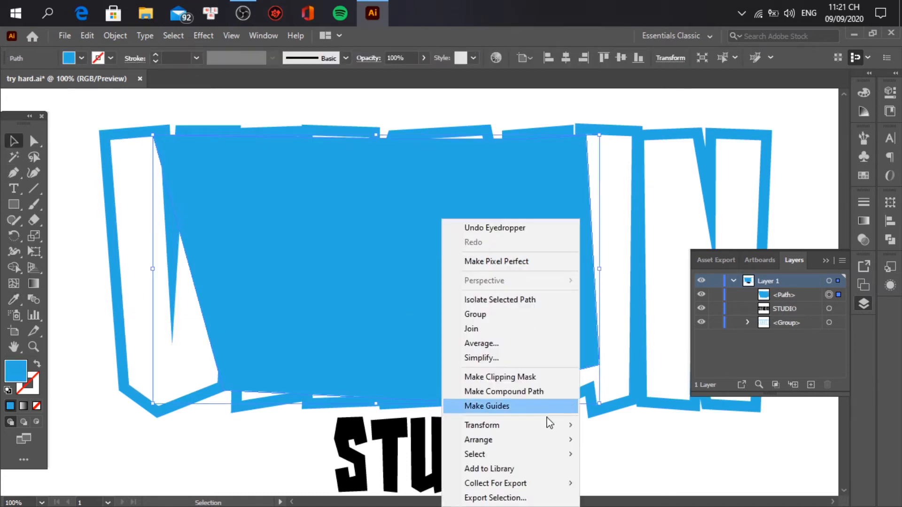
mouse_move(548, 429)
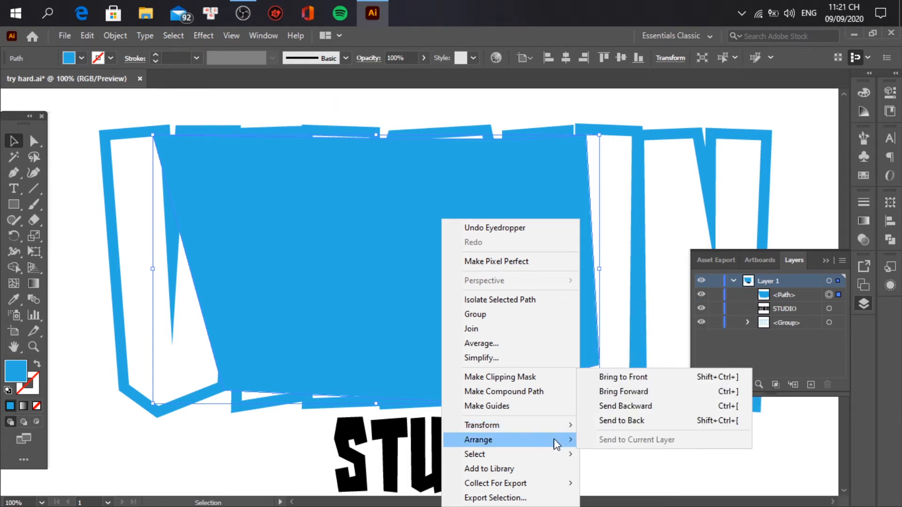
left_click(644, 422)
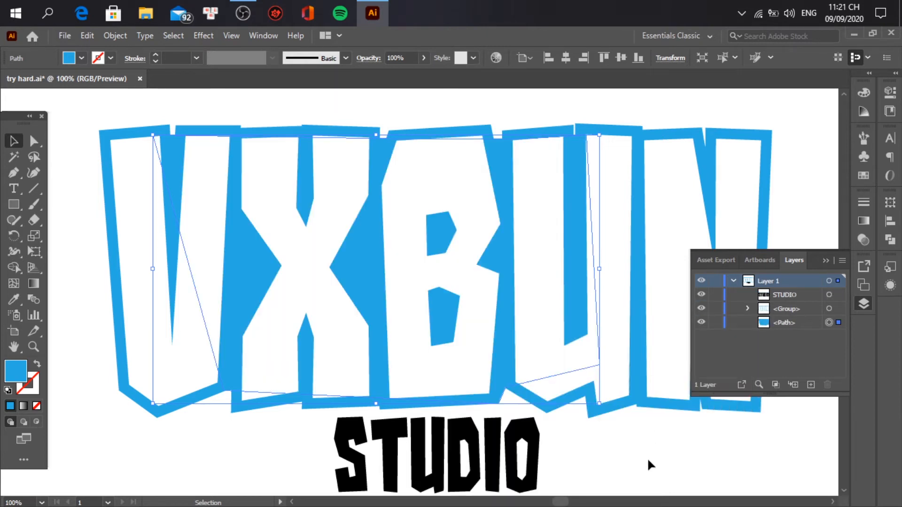
left_click(648, 460)
Group the VXBUN lettering with the blue backing shape and deselect the group
scroll(626, 399, "down", 1)
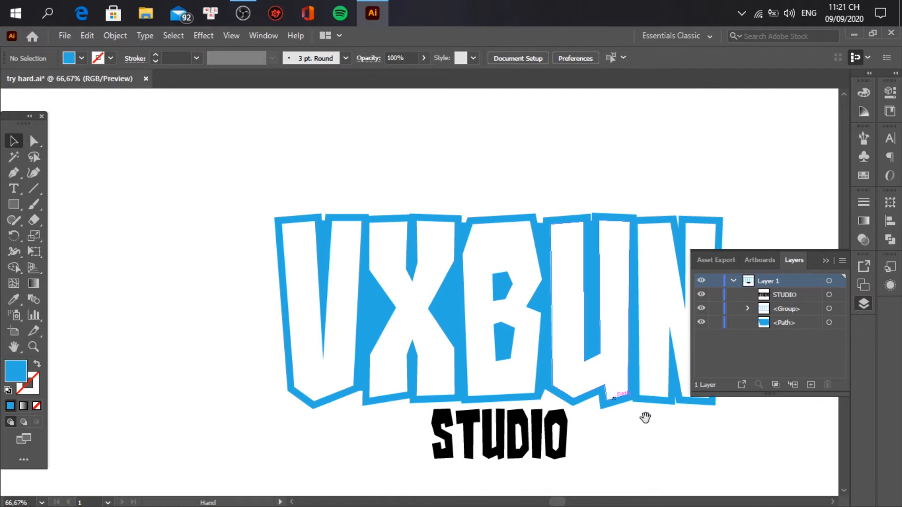
mouse_move(438, 362)
left_mouse_down()
mouse_move(402, 348)
mouse_move(431, 359)
left_mouse_up()
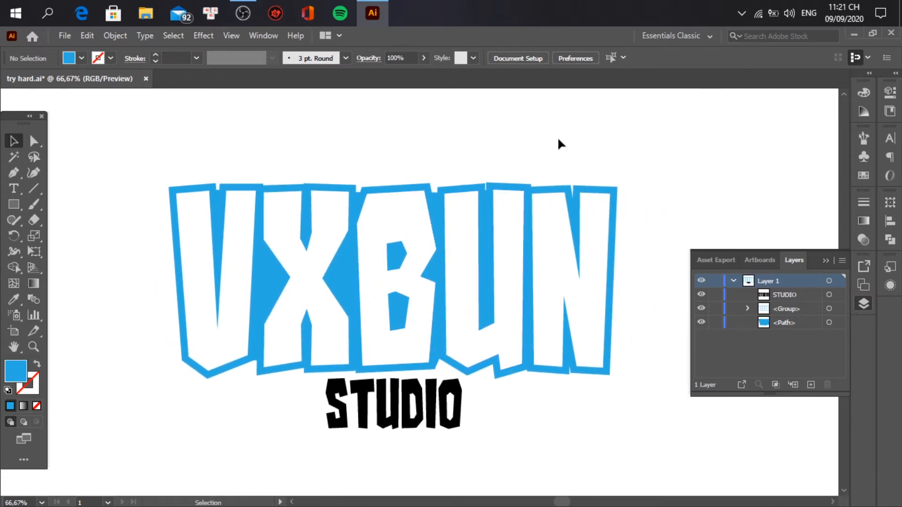
left_click_drag(566, 131, 425, 281)
right_click(427, 281)
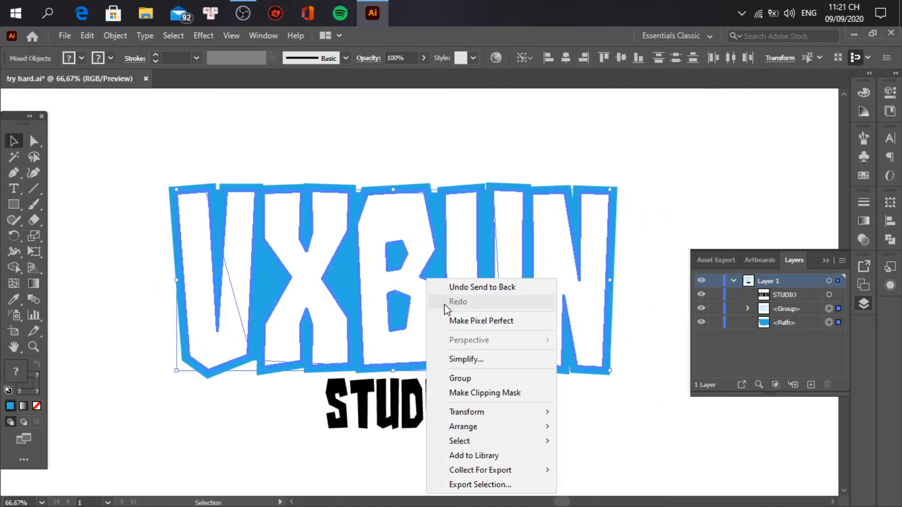
left_click(468, 379)
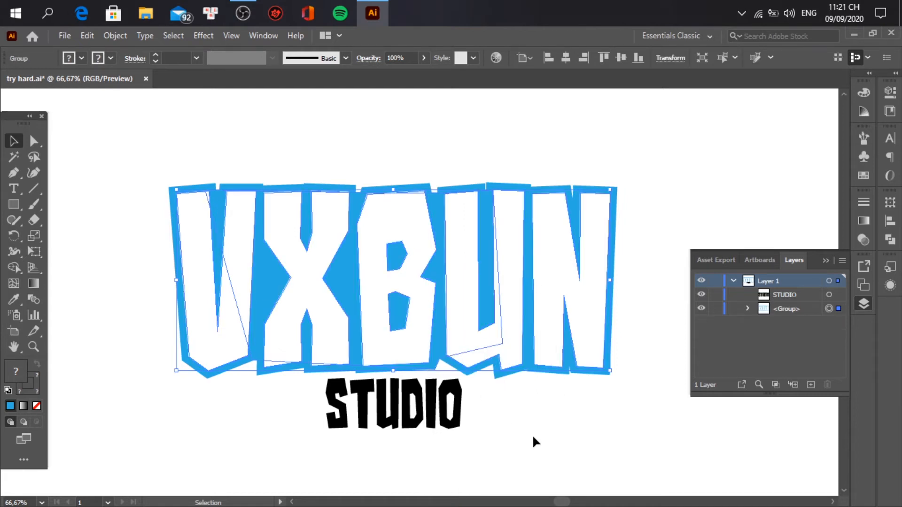
left_click(516, 428)
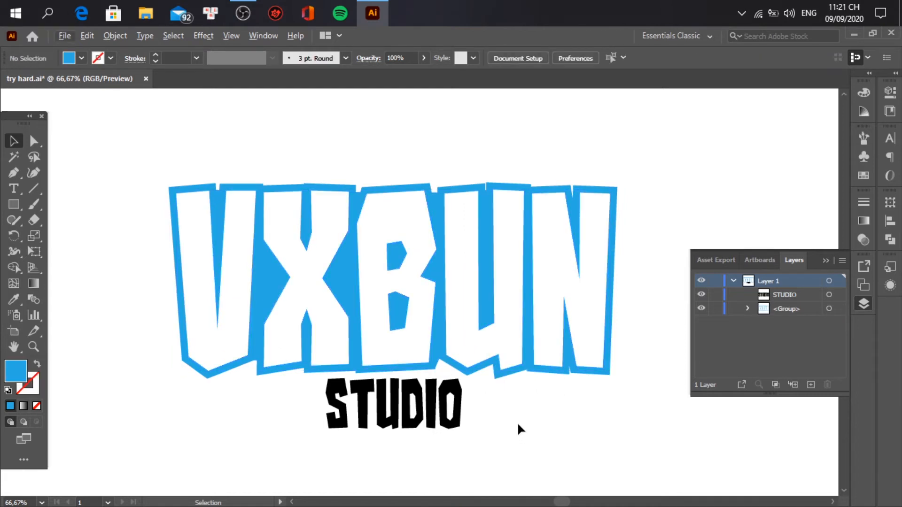
Duplicate the STUDIO text in place in front of the original and fill the front copy with white
left_click_drag(515, 419, 519, 362)
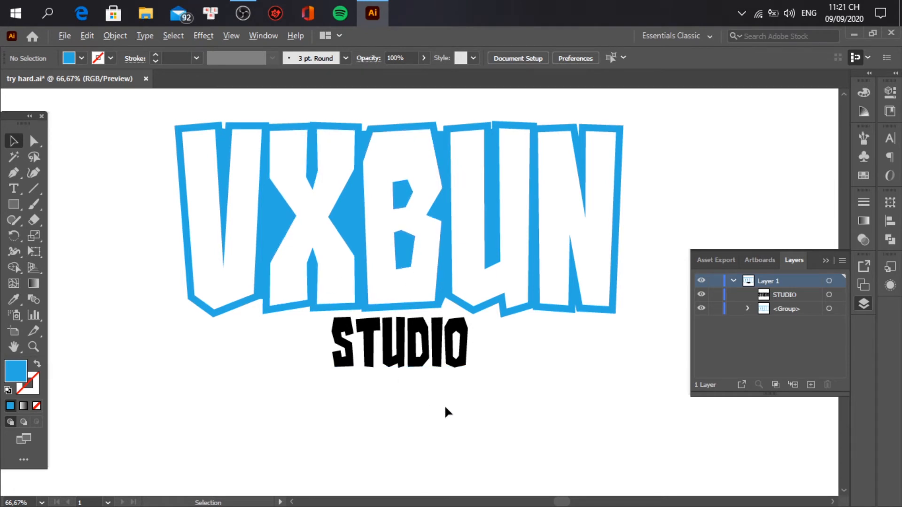
scroll(446, 407, "up", 1)
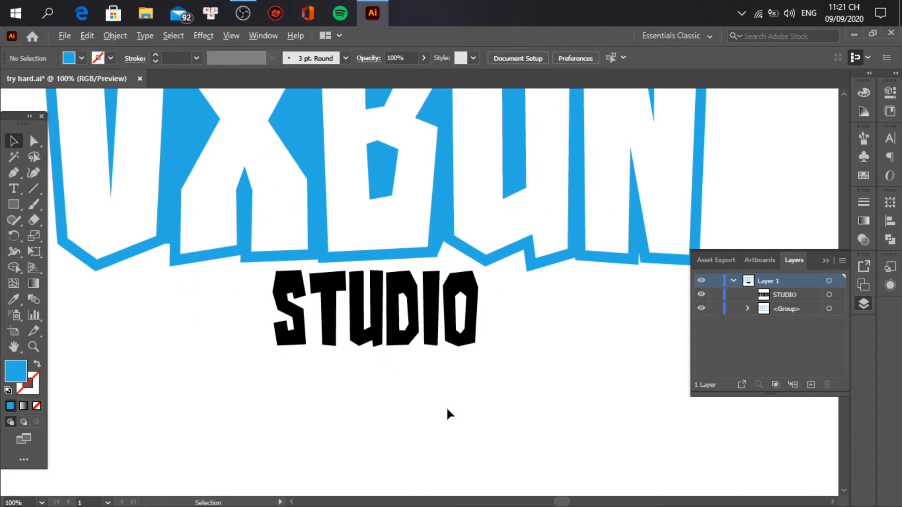
left_click(399, 330)
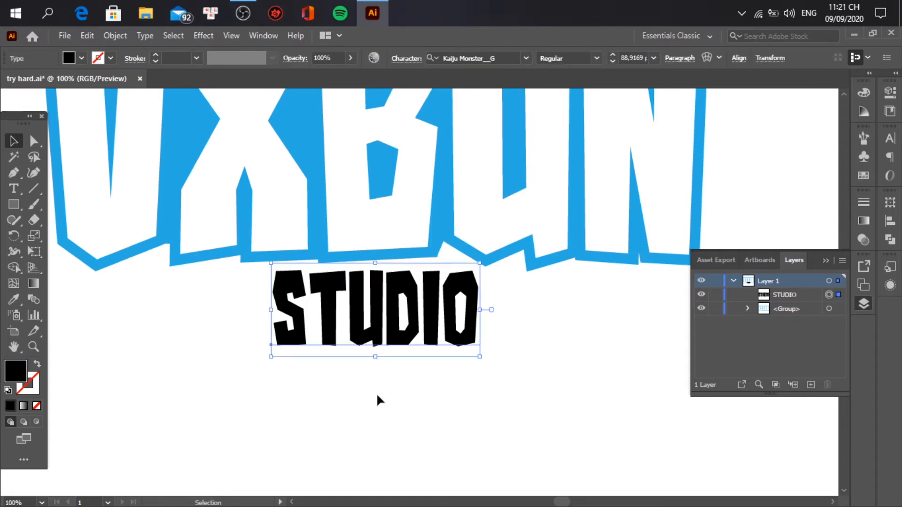
left_click_drag(366, 413, 379, 425)
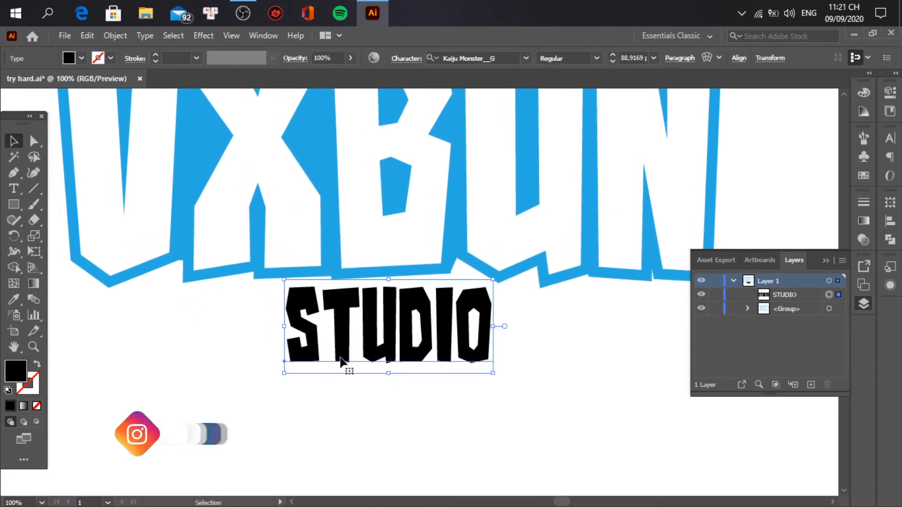
left_click(115, 36)
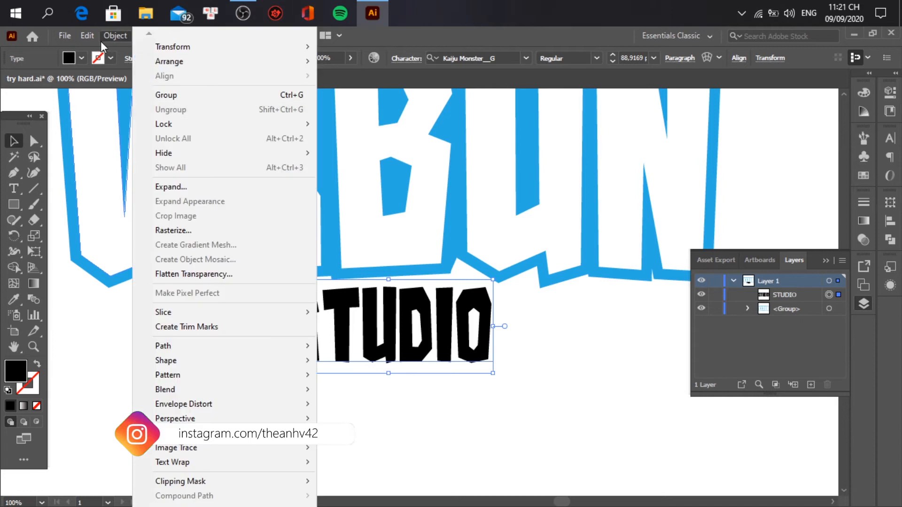
mouse_move(87, 37)
left_click(111, 97)
left_click(94, 41)
left_click(131, 126)
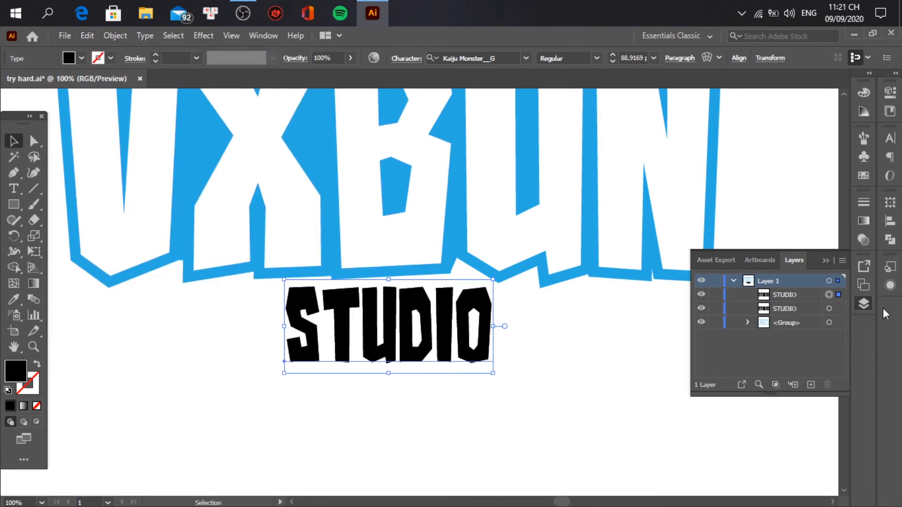
left_click(82, 58)
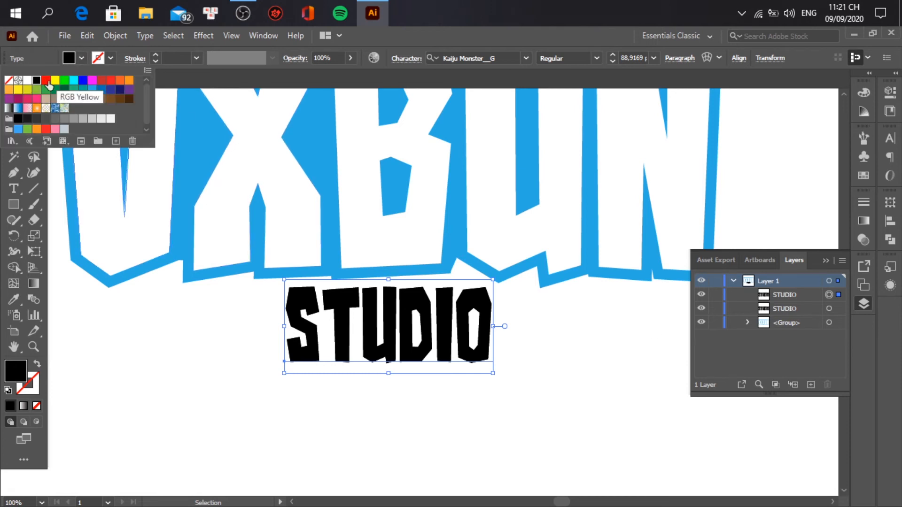
left_click(27, 80)
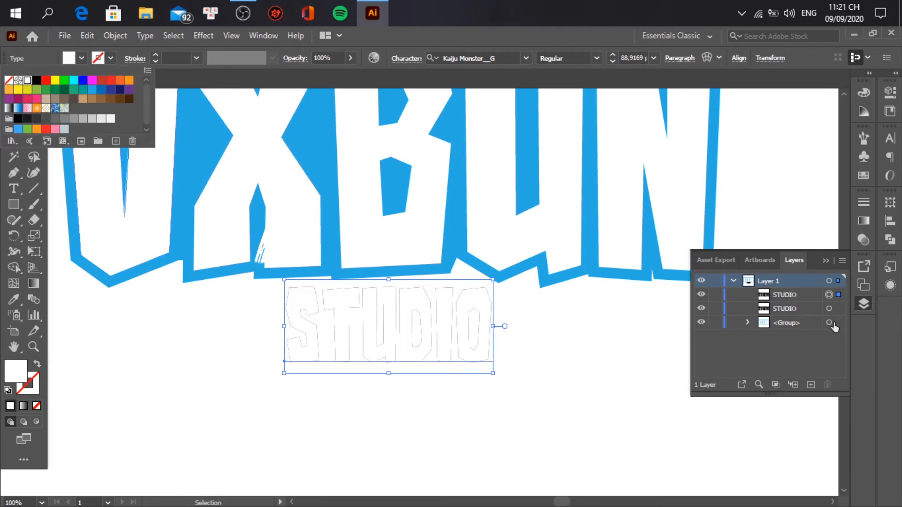
Give the rear STUDIO text a 20 pt stroke in the blue of the VXBUN outline and deselect it
left_click(816, 310)
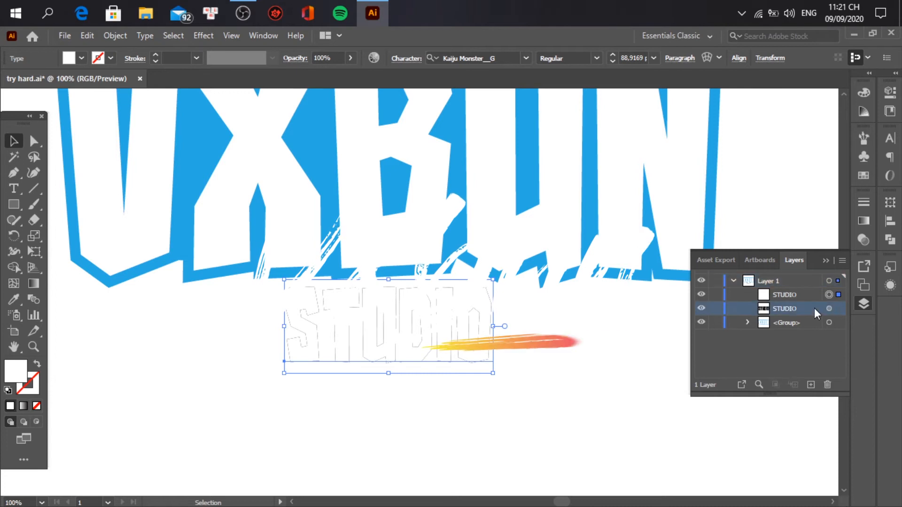
left_click(829, 309)
left_click(110, 58)
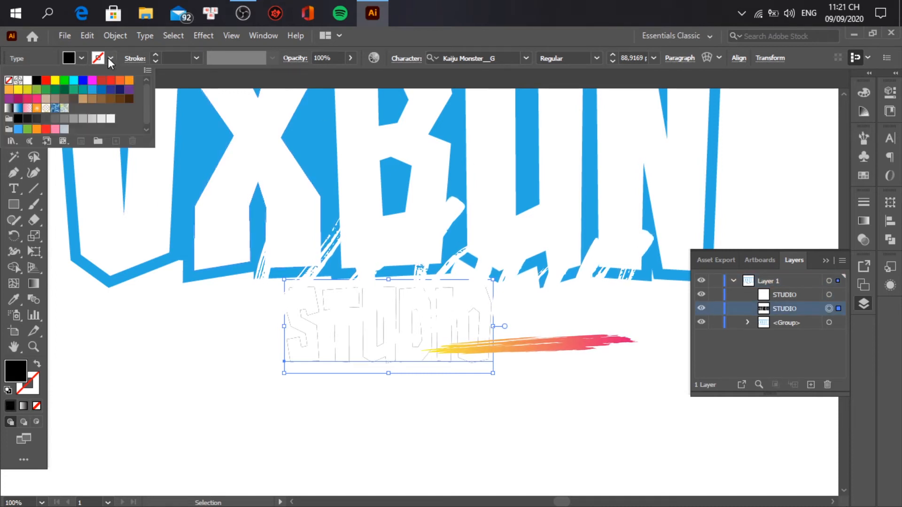
left_click(92, 89)
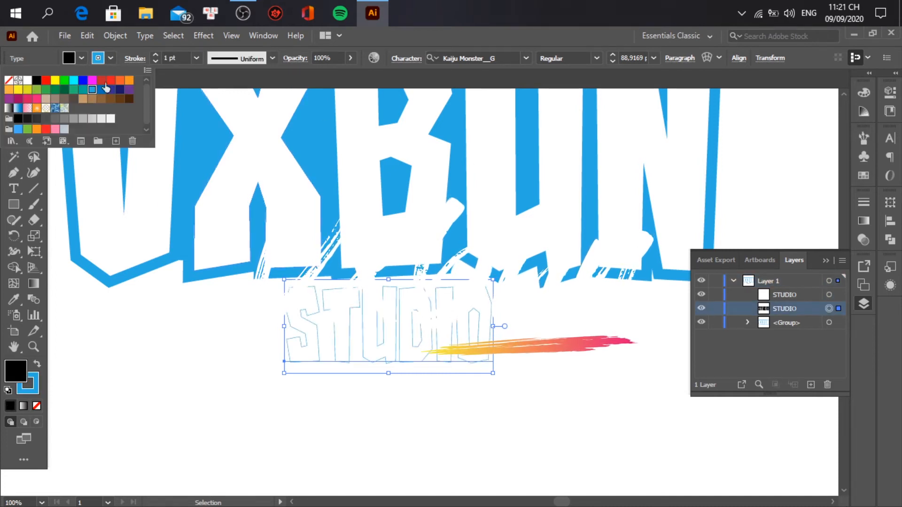
left_click(182, 69)
scroll(177, 55, "up", 4)
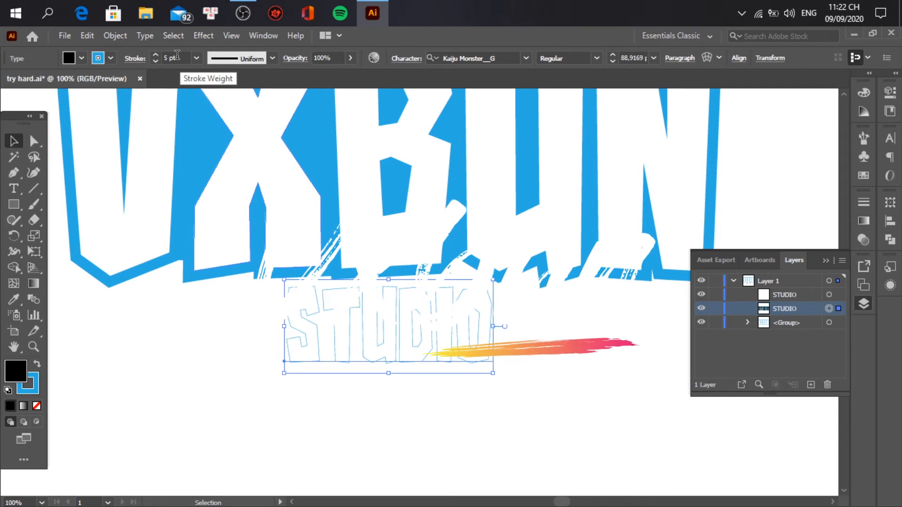
scroll(177, 55, "up", 2)
scroll(177, 54, "up", 11)
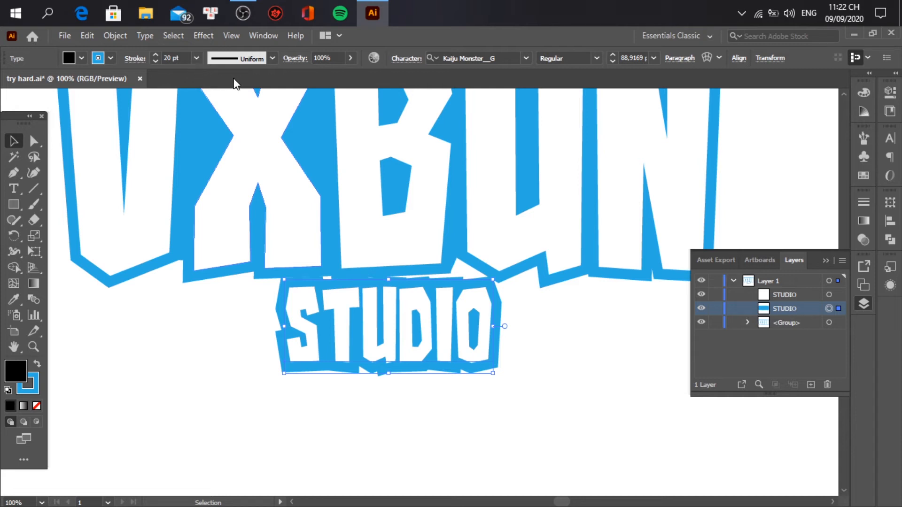
left_click(463, 424)
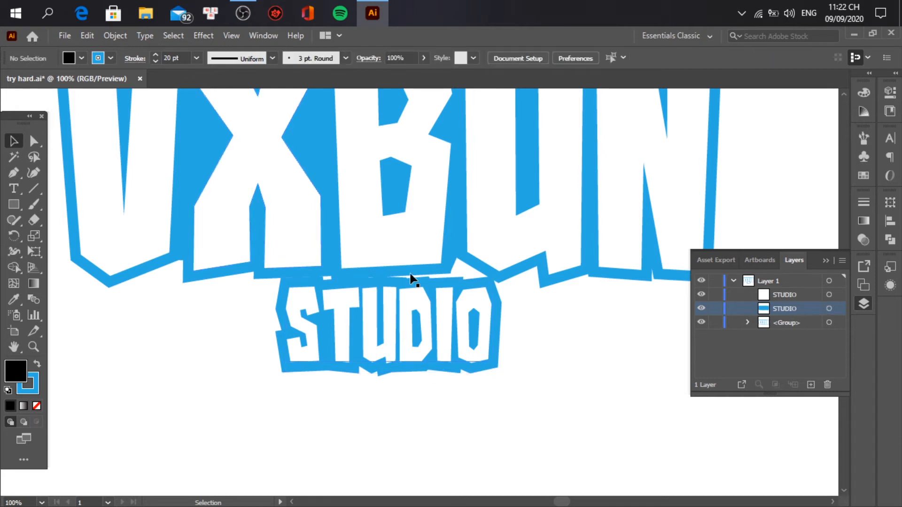
Expand both stacked STUDIO texts into vector shapes, converting their fills and strokes
key("ctrl+equal")
key("ctrl+equal")
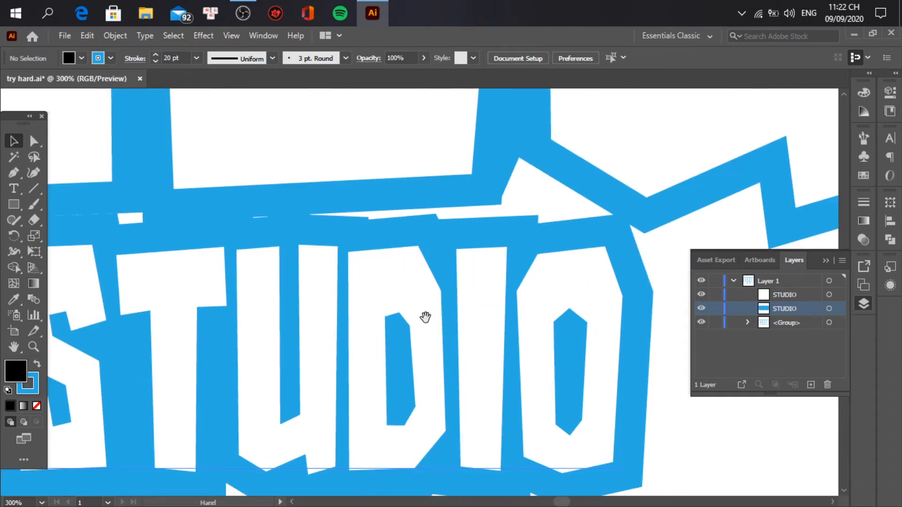
left_click_drag(425, 317, 573, 382)
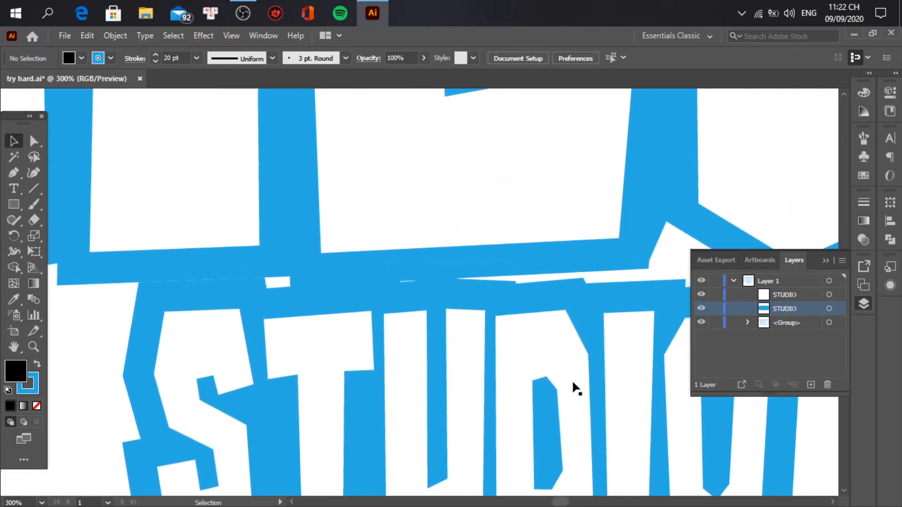
left_click_drag(501, 425, 463, 272)
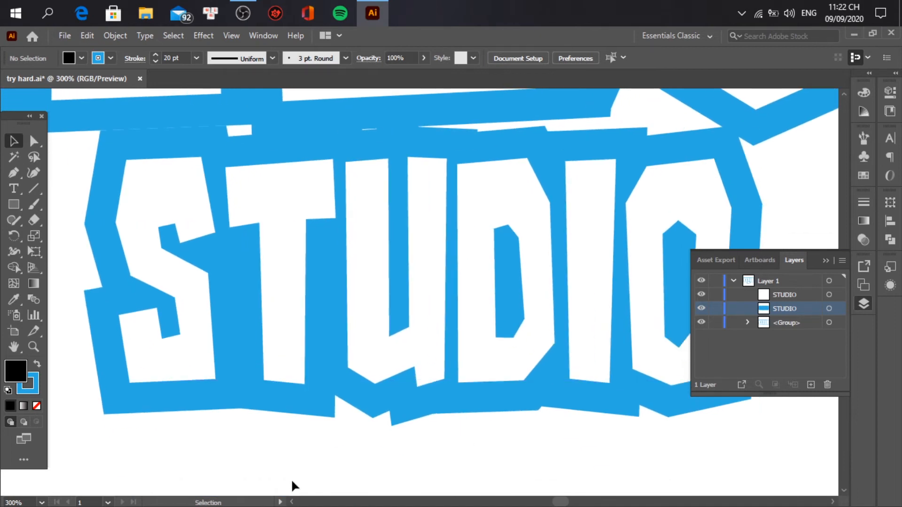
double_click(476, 320)
right_click(475, 317)
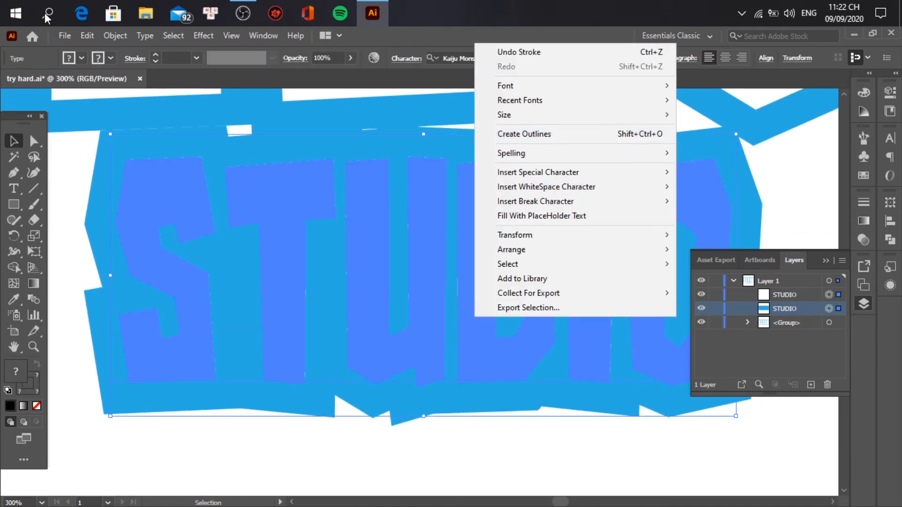
left_click(115, 35)
left_click(115, 35)
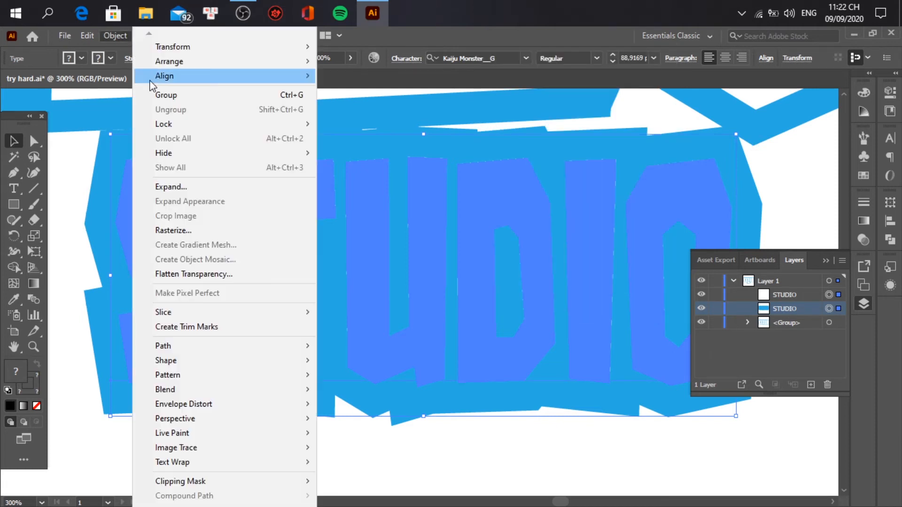
left_click(179, 191)
left_click(415, 356)
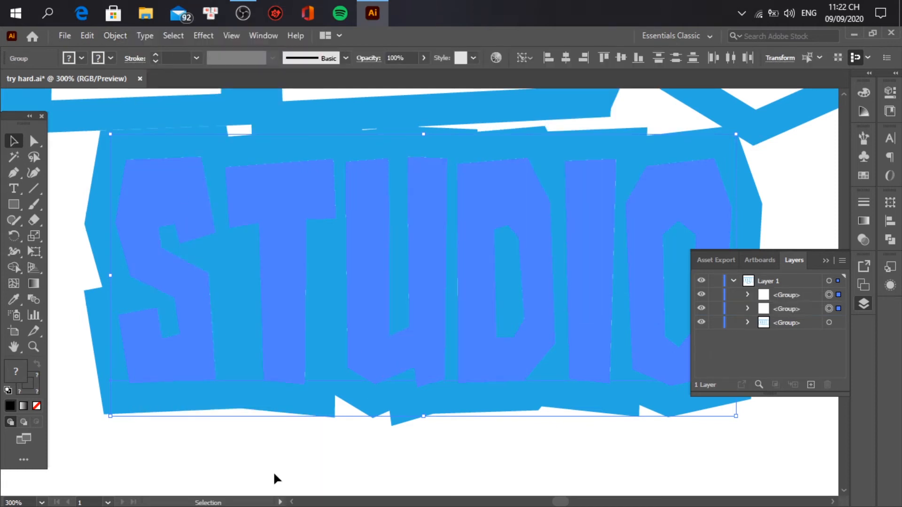
Group the expanded white STUDIO lettering with its blue outline and deselect the group
left_click(222, 468)
left_click(489, 292)
right_click(488, 292)
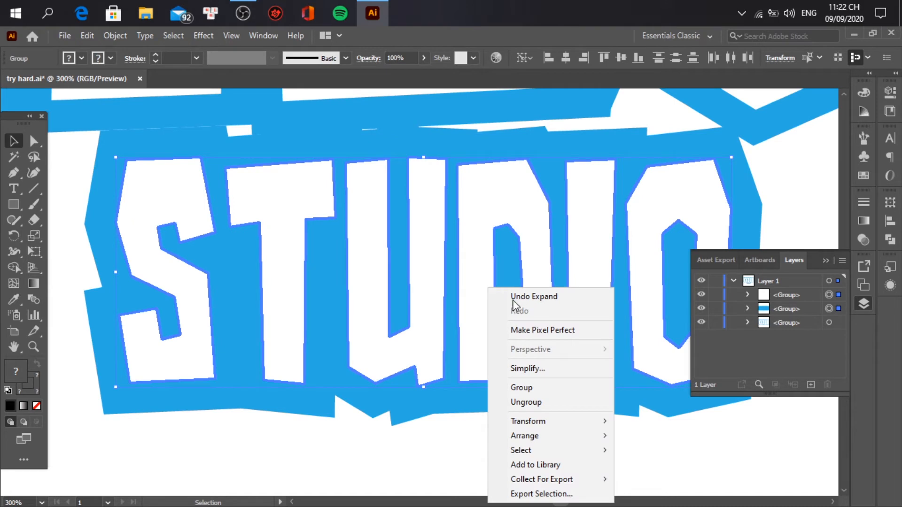
left_click(528, 388)
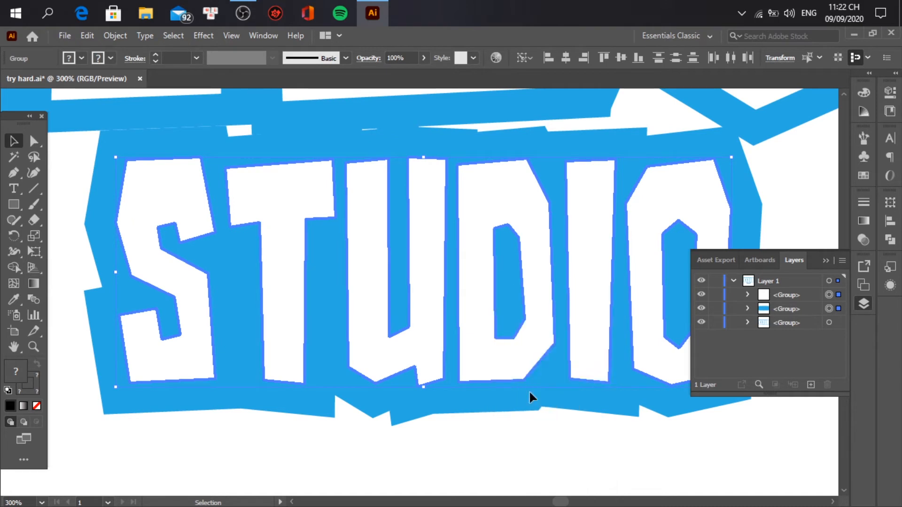
left_click(430, 436)
scroll(342, 278, "up", 5)
scroll(363, 318, "left", 1)
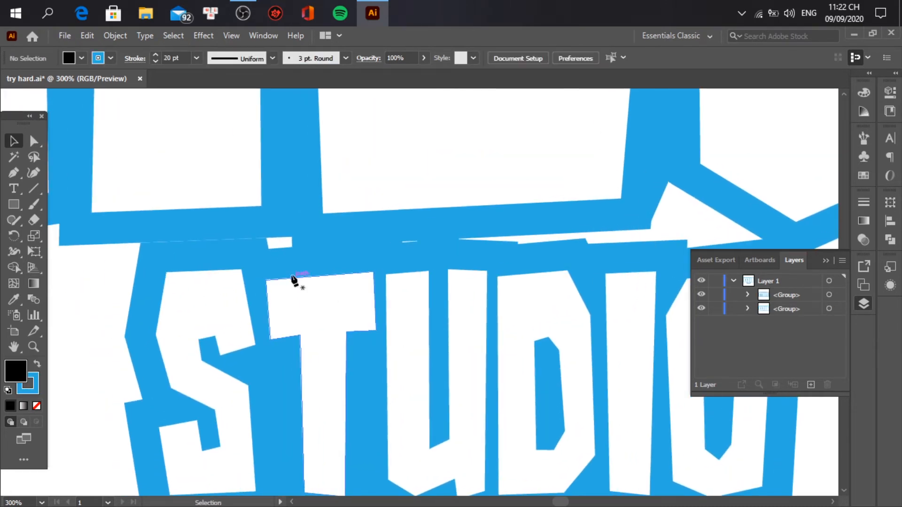
key("p")
scroll(215, 268, "up", 2)
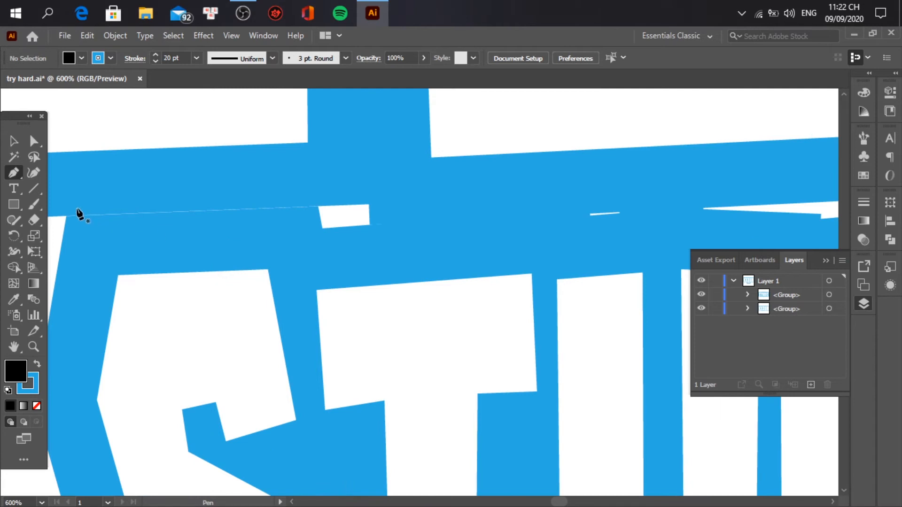
left_click(68, 206)
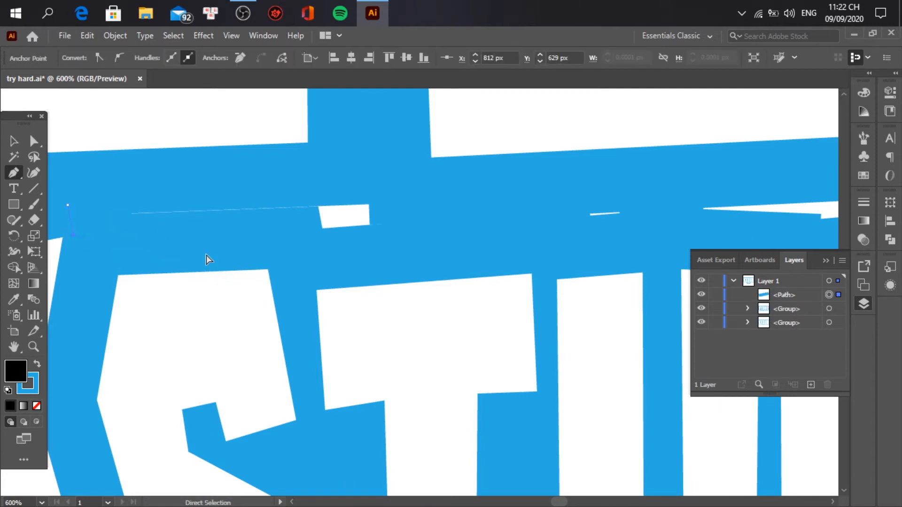
key("ctrl+z")
scroll(220, 268, "down", 2)
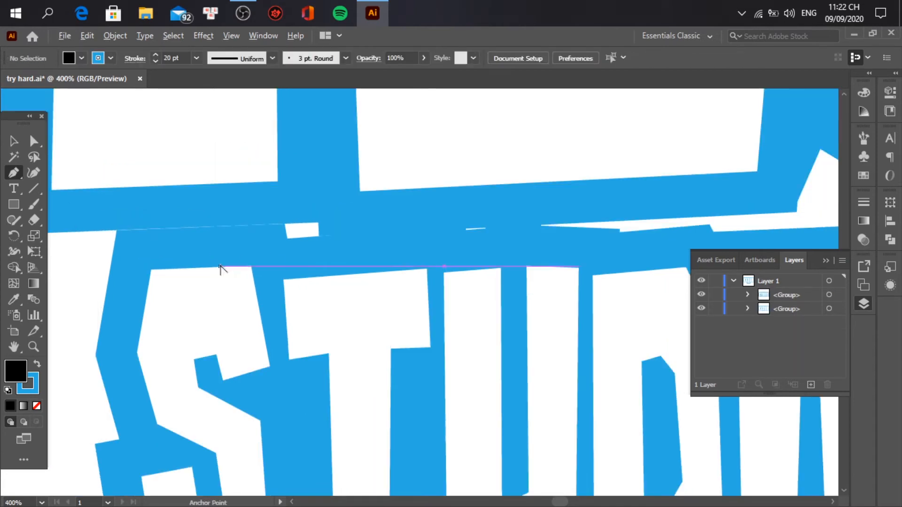
Move the STUDIO group slightly up so its outline overlaps the lower edge of the VXBUN outline, and deselect it
key("v")
mouse_move(400, 356)
left_mouse_down()
mouse_move(396, 343)
mouse_move(408, 348)
left_mouse_up()
key("space")
left_click_drag(510, 358, 281, 365)
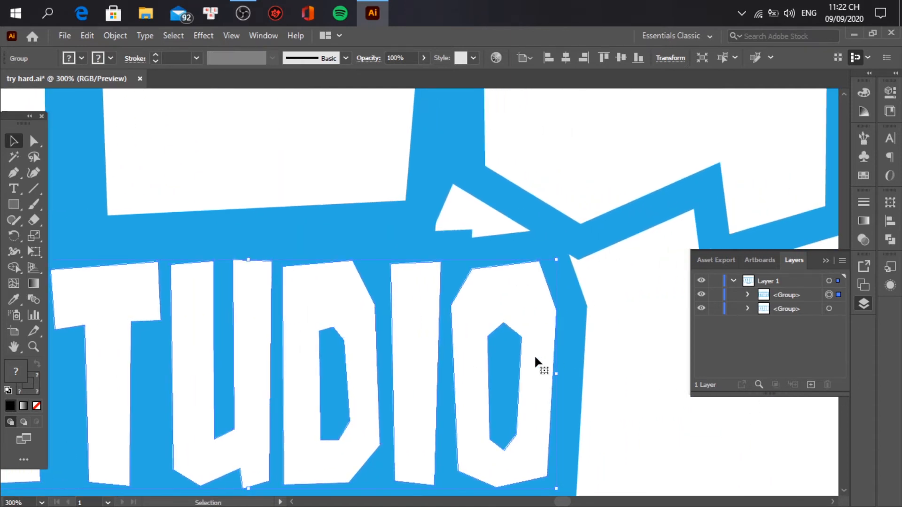
left_click(604, 335)
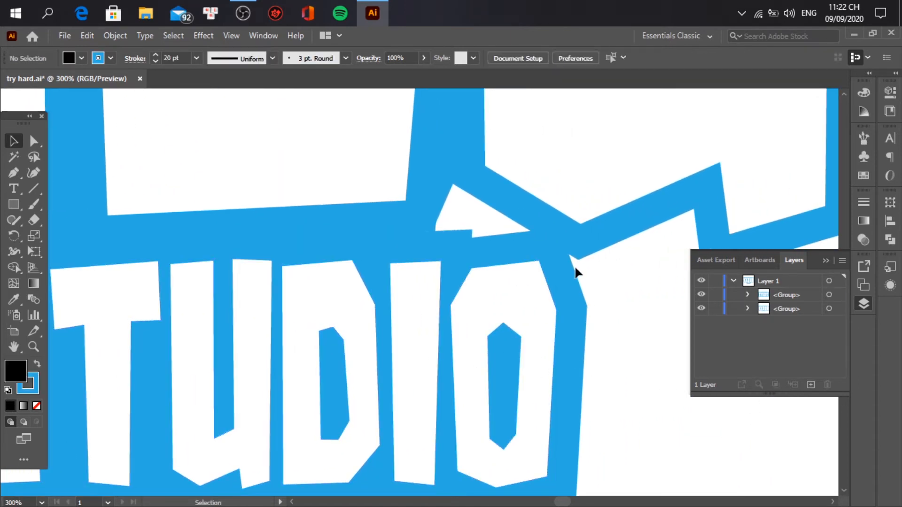
Draw a closed four-point Pen shape over the white gap between the VXBUN outline and the final O of STUDIO
scroll(573, 263, "up", 1)
key("p")
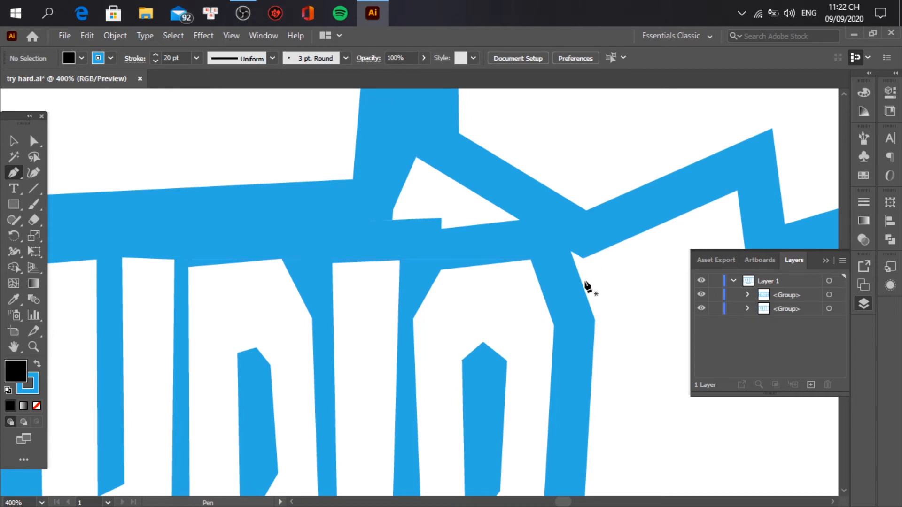
left_click(593, 320)
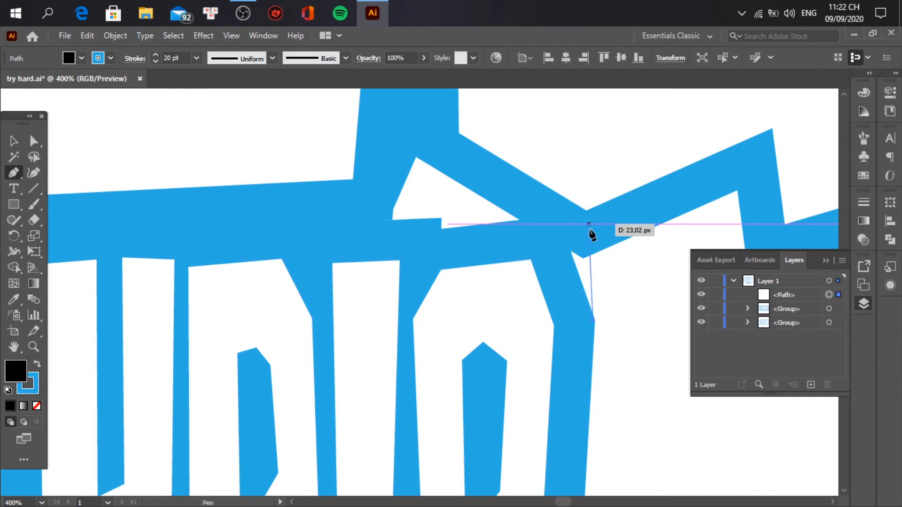
left_click_drag(581, 234, 529, 193)
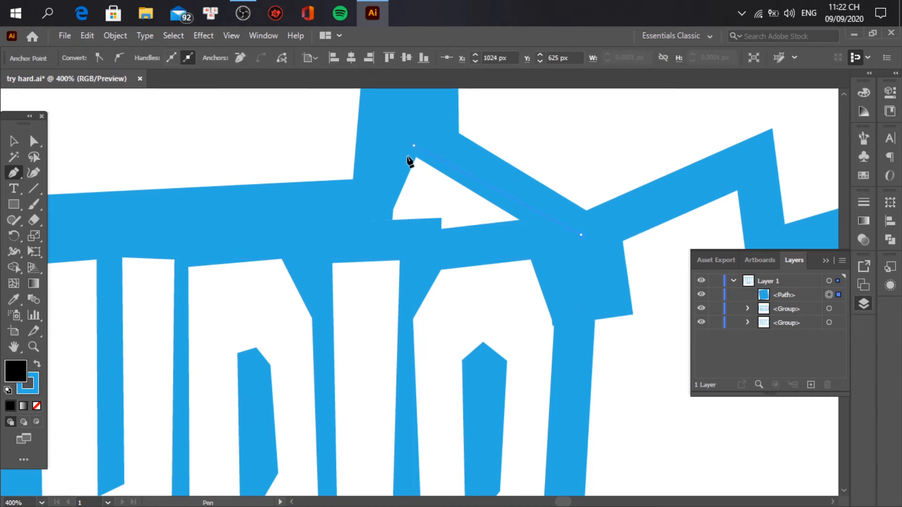
left_click(414, 145)
left_click(372, 230)
left_click(593, 320)
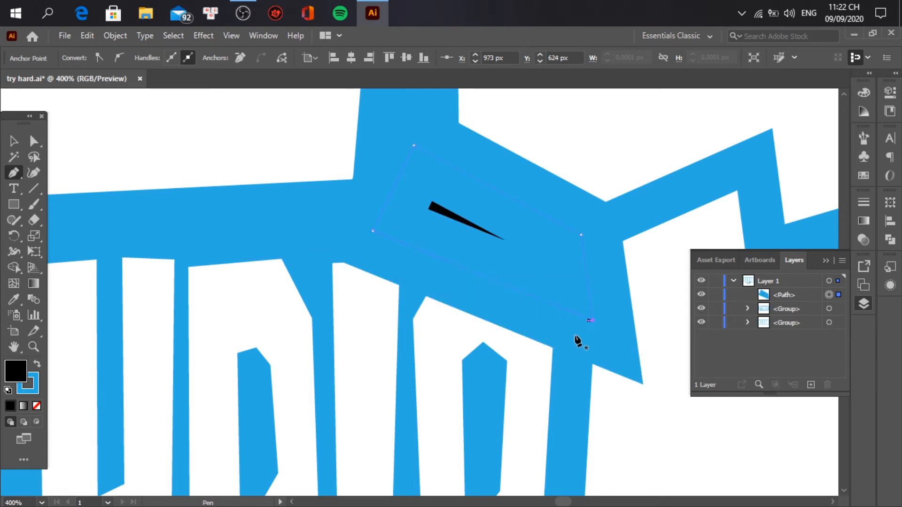
Give the four-point patch the blue colour as its fill, remove its stroke and deselect it
left_click(36, 364)
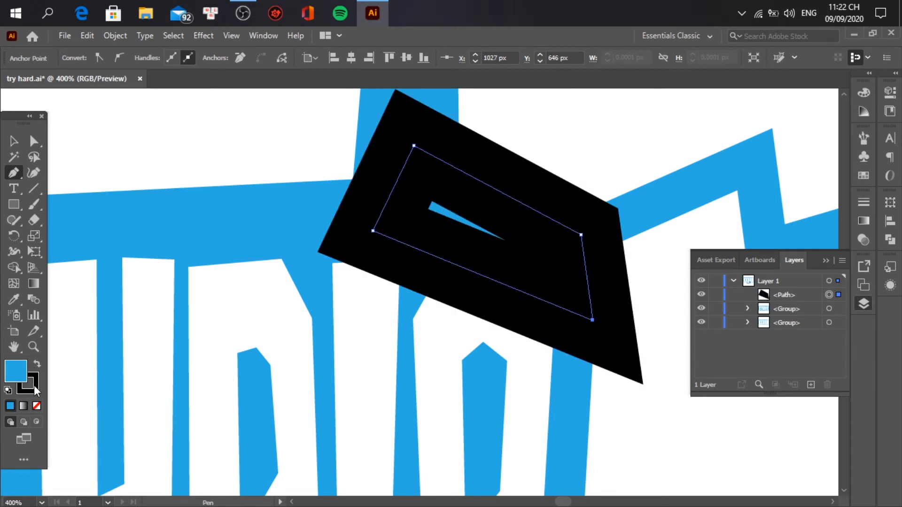
left_click(33, 385)
left_click(37, 406)
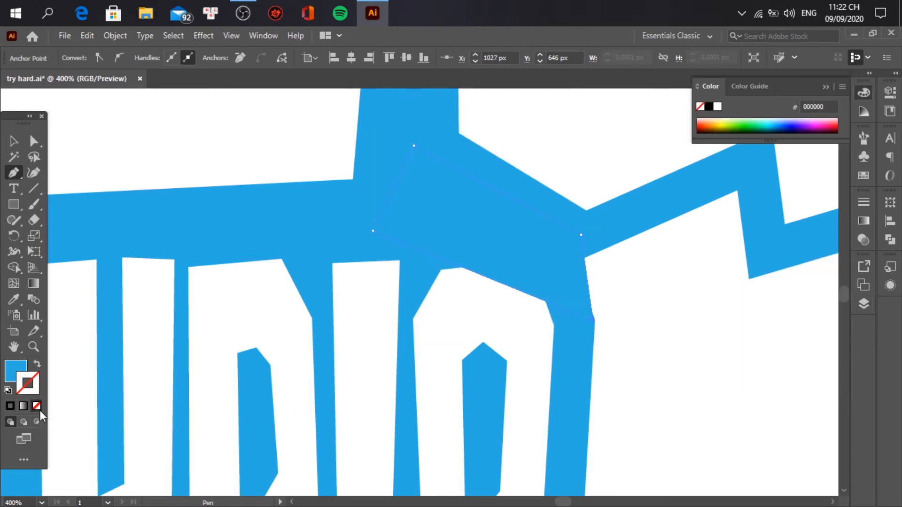
key("v")
left_click(638, 381)
Send the blue patch above the O of STUDIO to the back and deselect it
scroll(457, 411, "down", 1)
scroll(458, 413, "down", 1)
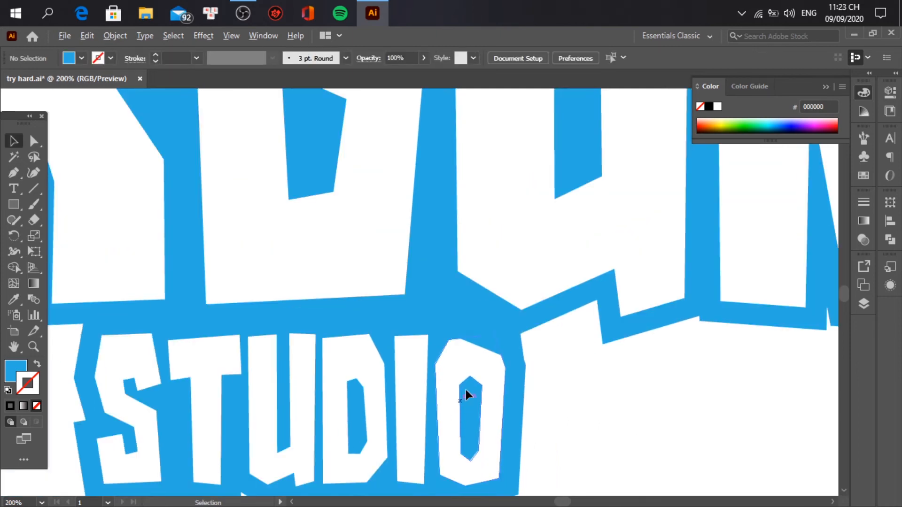
scroll(466, 387, "up", 2)
left_click(470, 369)
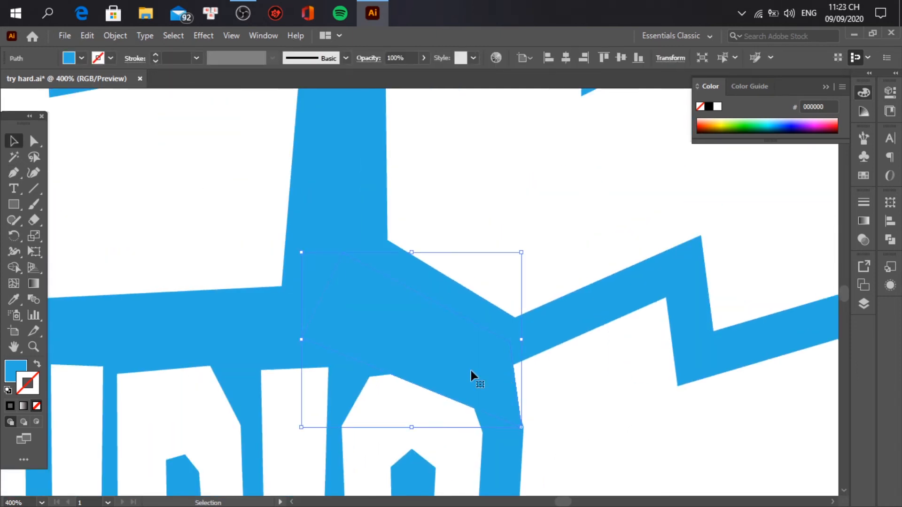
right_click(435, 344)
mouse_move(573, 280)
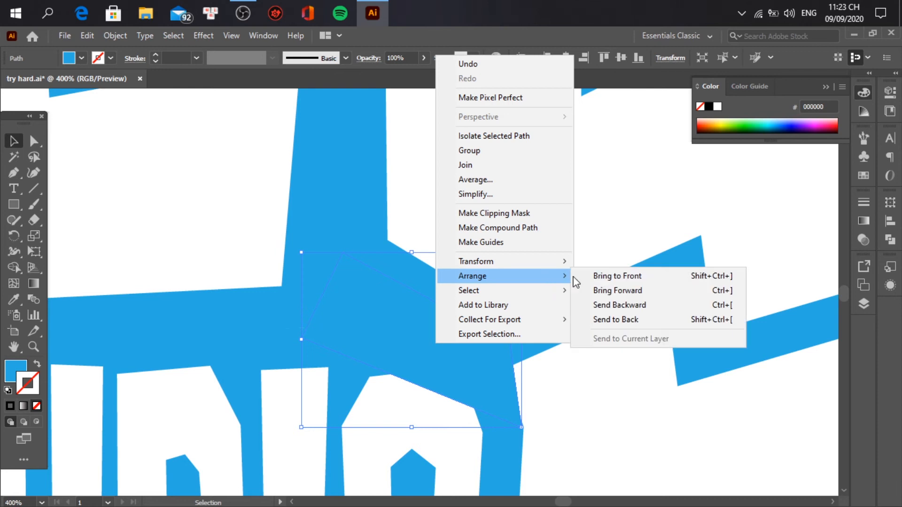
left_click(616, 321)
left_click(517, 413)
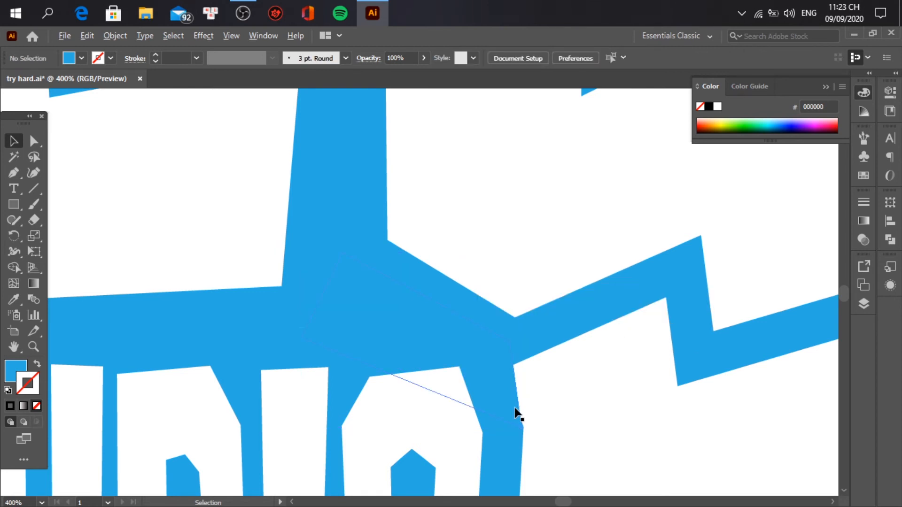
Group the VXBUN lettering, the STUDIO lettering and the blue patch into one logo group
scroll(509, 409, "down", 2)
scroll(563, 323, "down", 4)
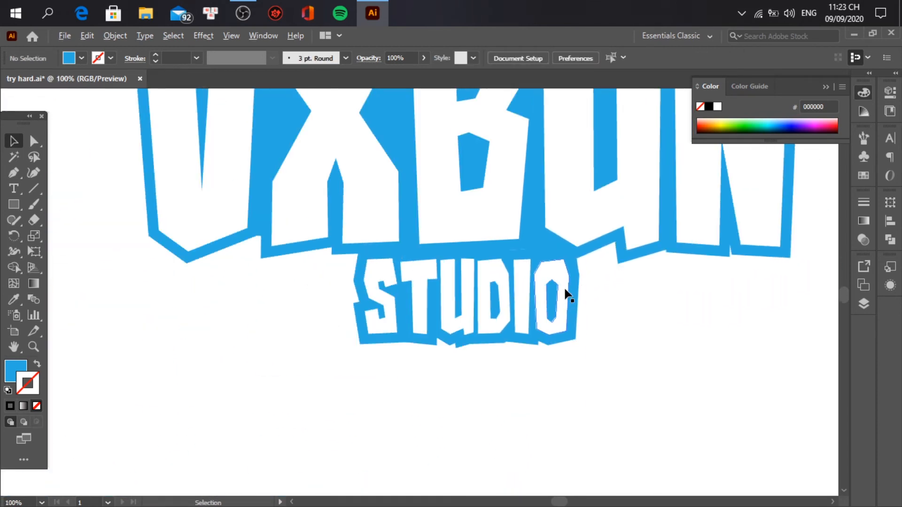
scroll(566, 303, "up", 3)
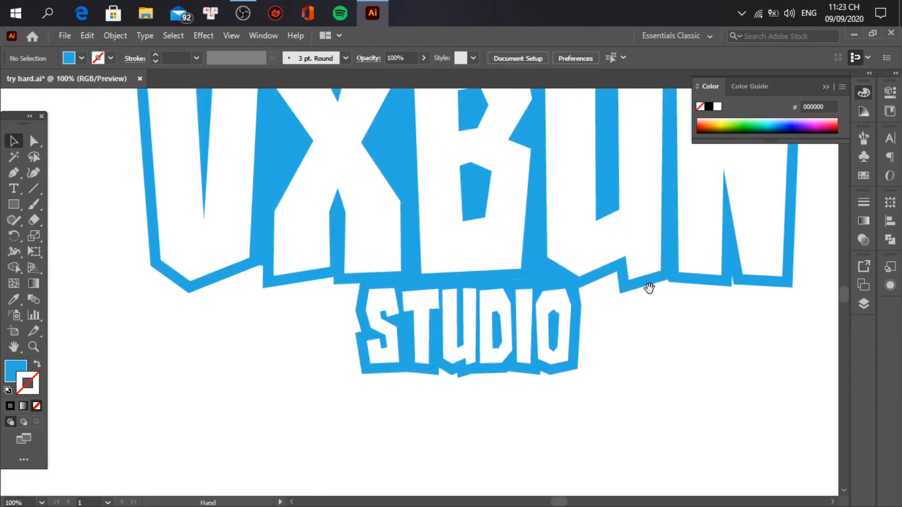
scroll(542, 370, "down", 1)
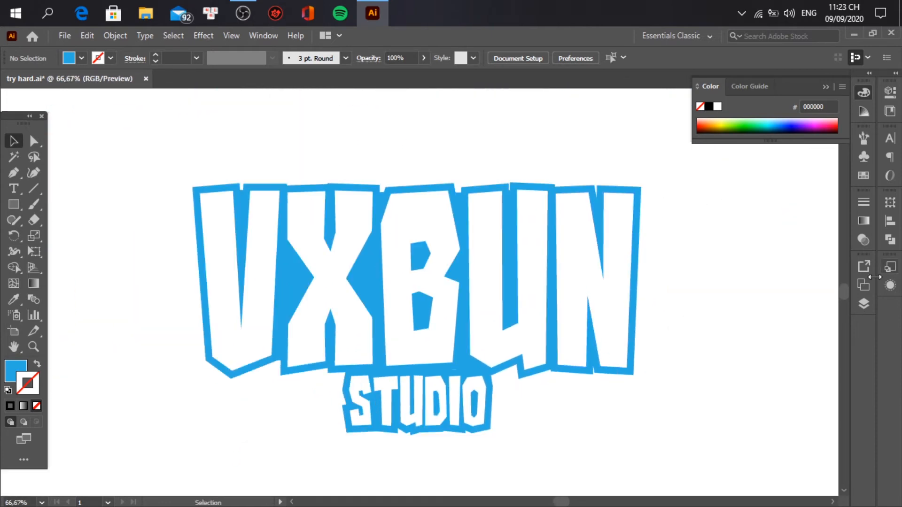
left_click(863, 304)
left_click_drag(529, 135, 350, 439)
right_click(397, 327)
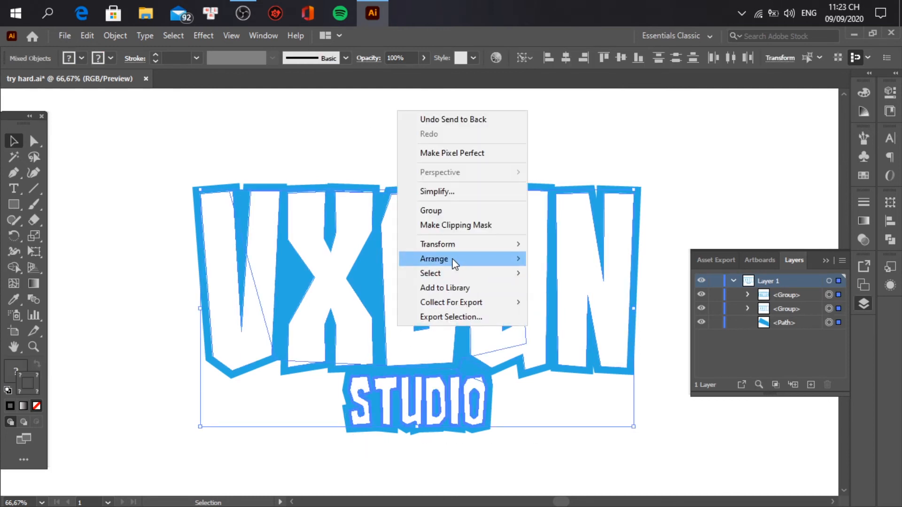
key("Escape")
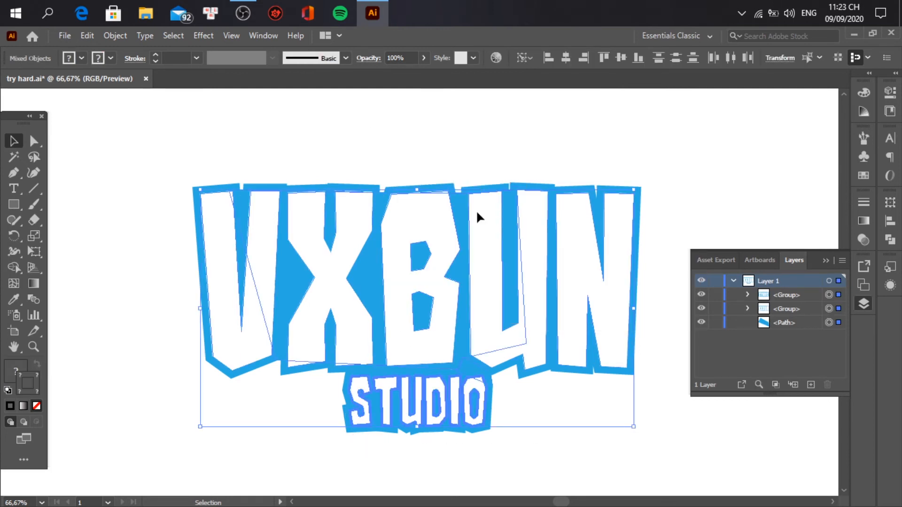
key("ctrl+g")
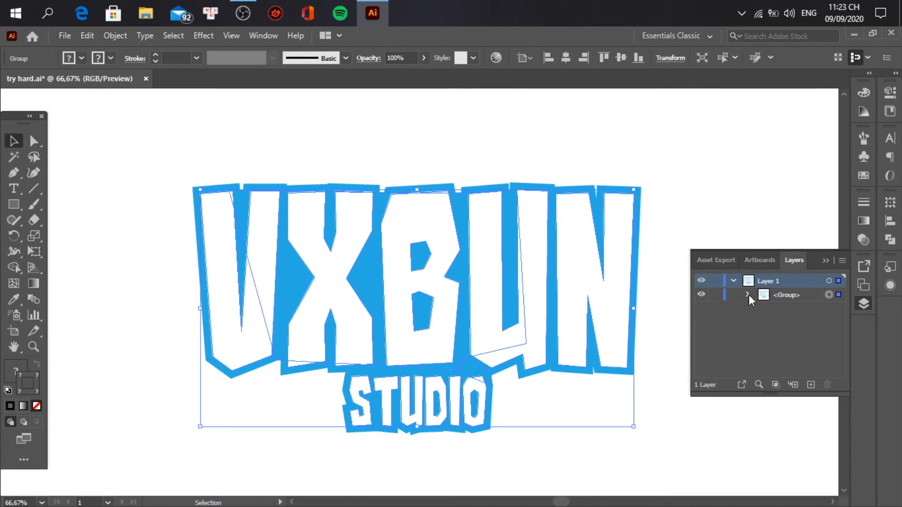
Copy the whole logo group and paste the duplicate in front at the same position
left_click(95, 36)
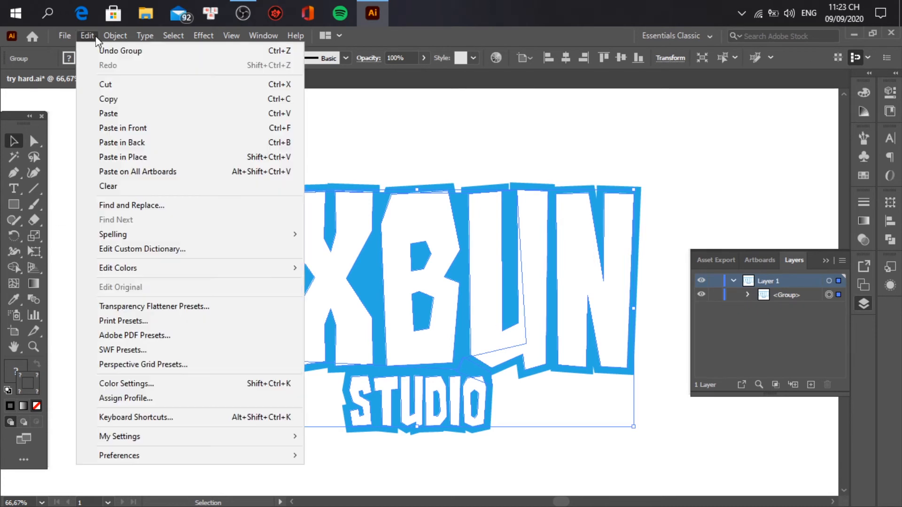
left_click(111, 97)
left_click(88, 36)
left_click(109, 130)
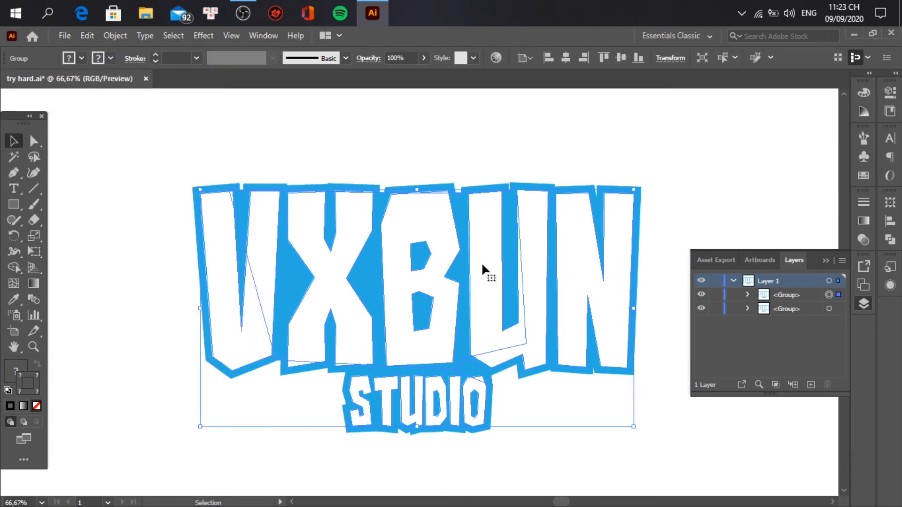
Move the duplicate logo straight down a short distance and send it behind the original
left_click_drag(482, 267, 482, 287)
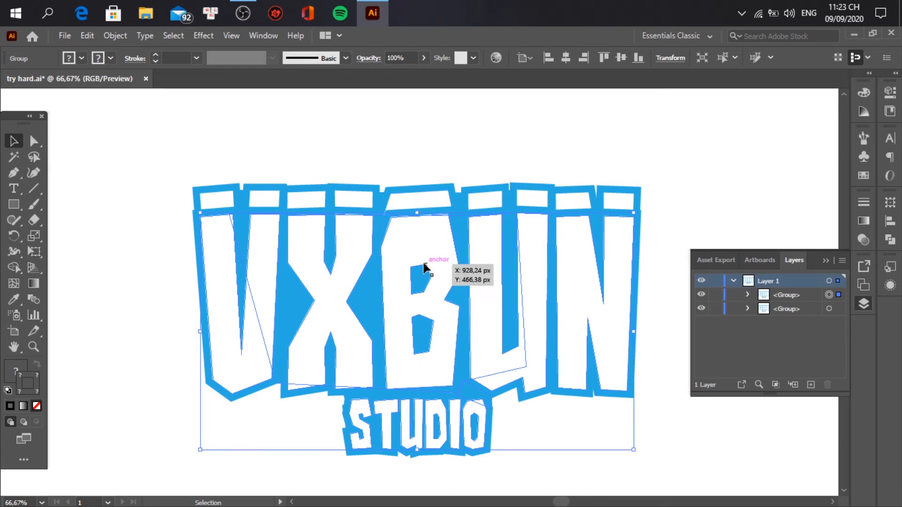
right_click(437, 264)
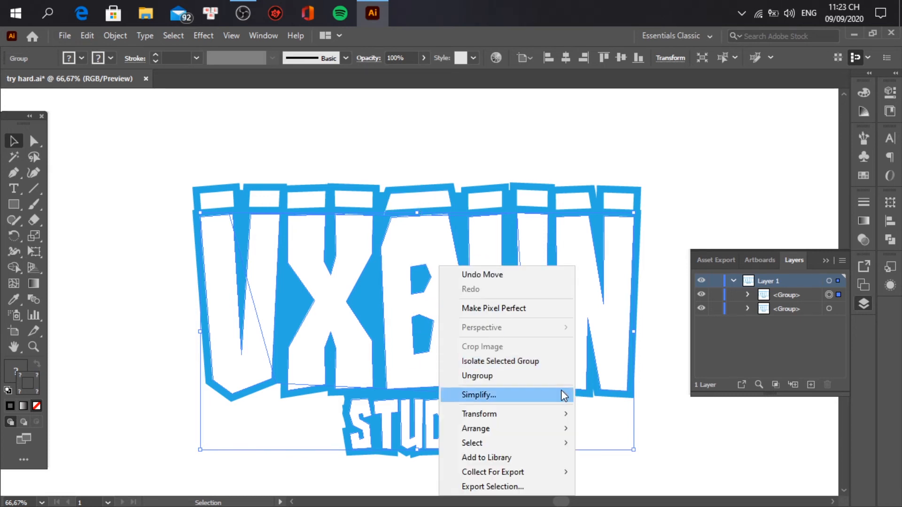
mouse_move(559, 435)
left_click(594, 471)
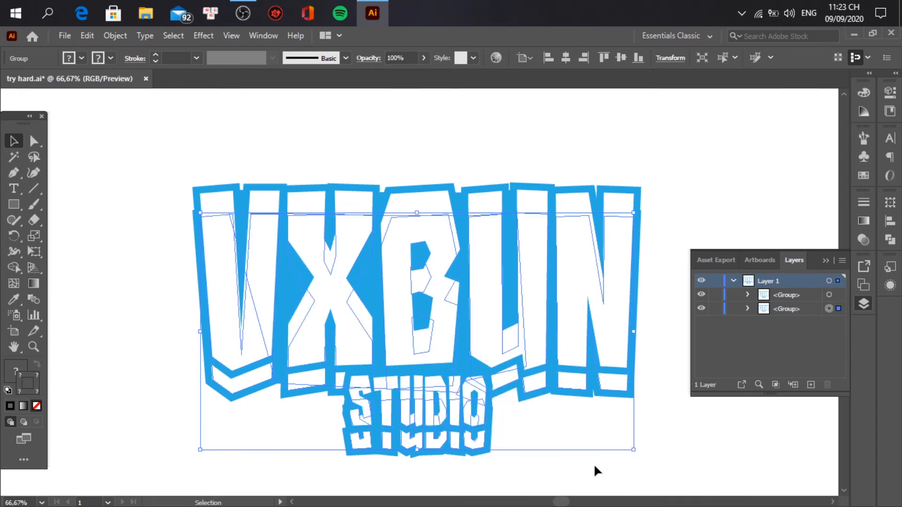
left_click_drag(473, 429, 462, 404)
key("a")
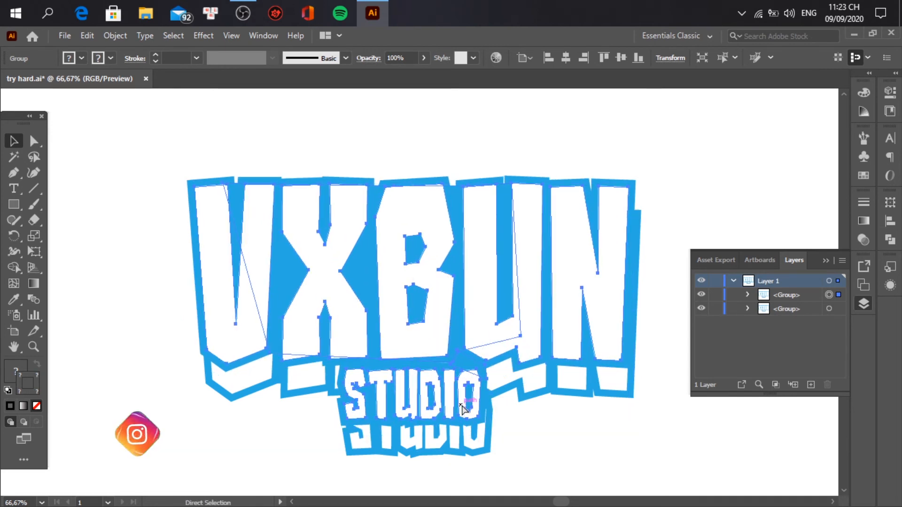
key("ctrl+z")
key("v")
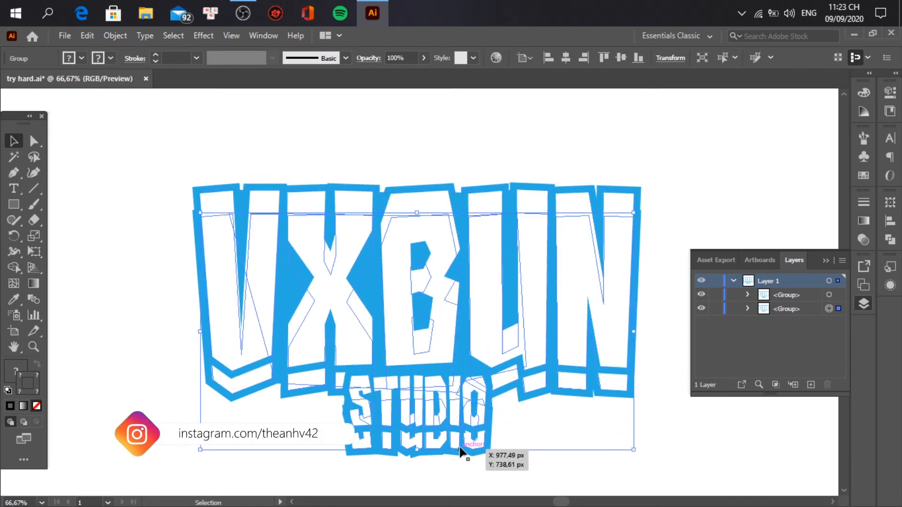
Unite all shapes of the rear logo copy and fill the result with the dark blue R=0 G=113 B=188 swatch
key("ctrl+plus")
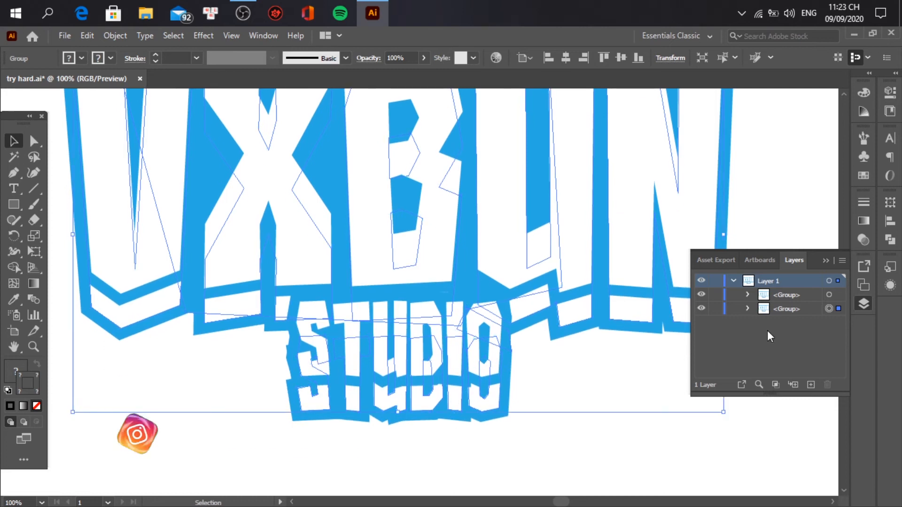
left_click(889, 242)
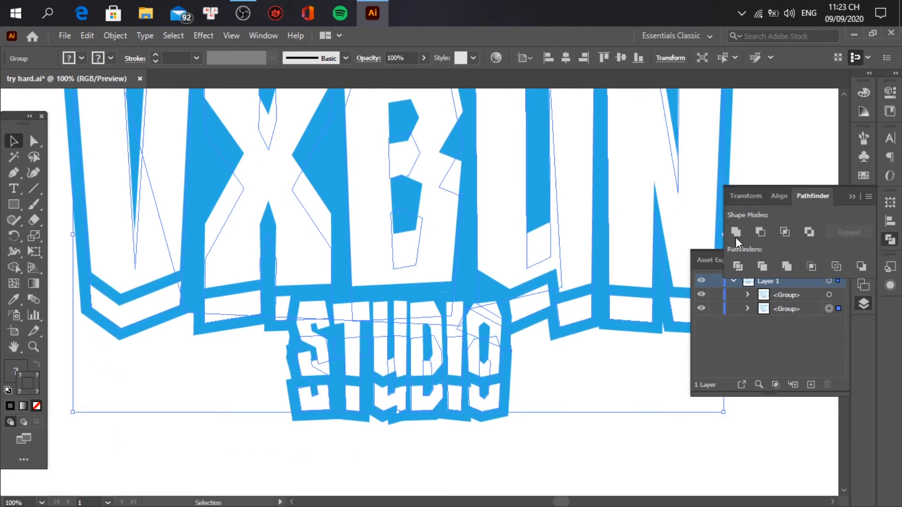
left_click(736, 232)
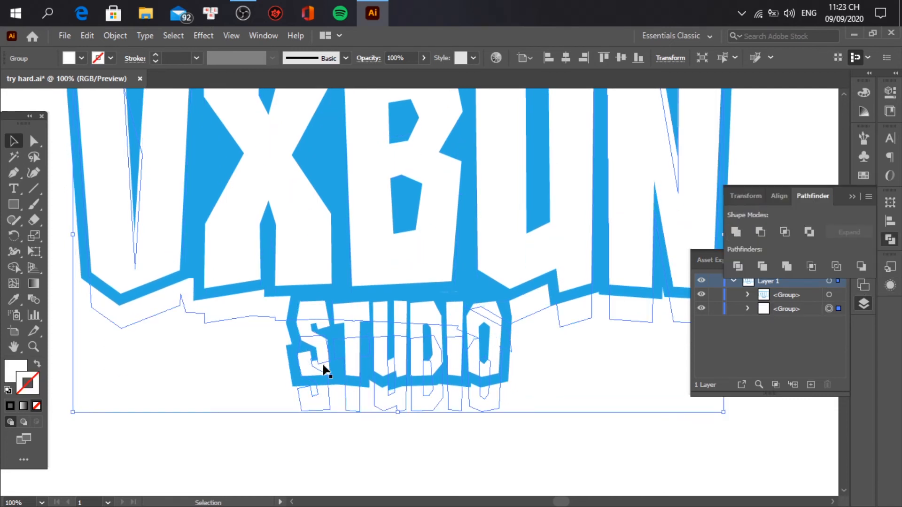
left_click(20, 373)
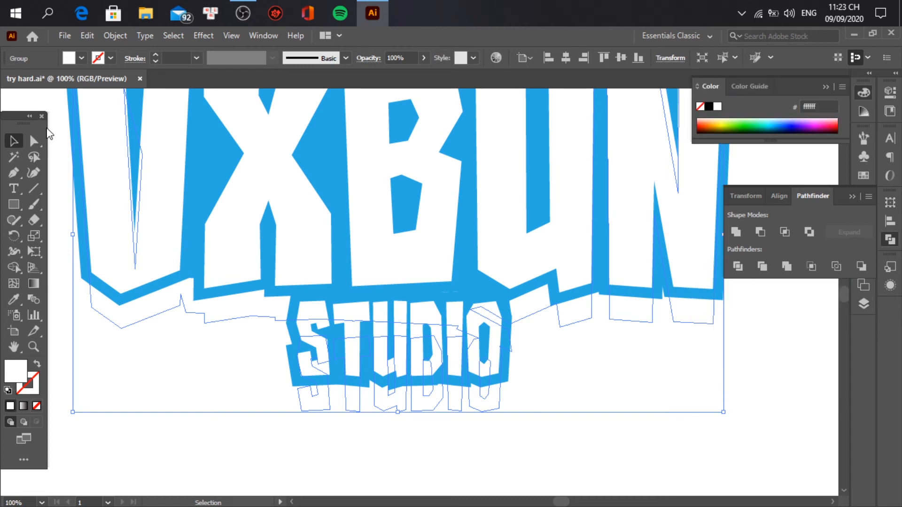
left_click(82, 58)
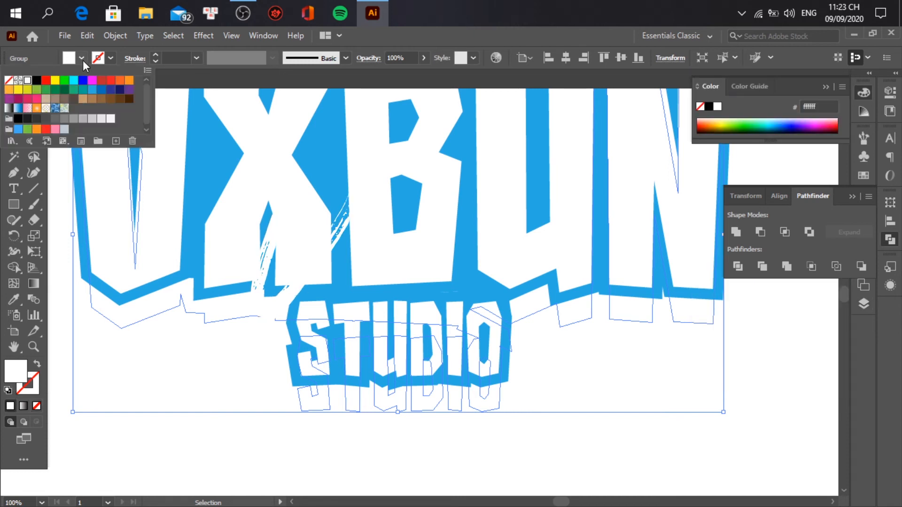
left_click(91, 90)
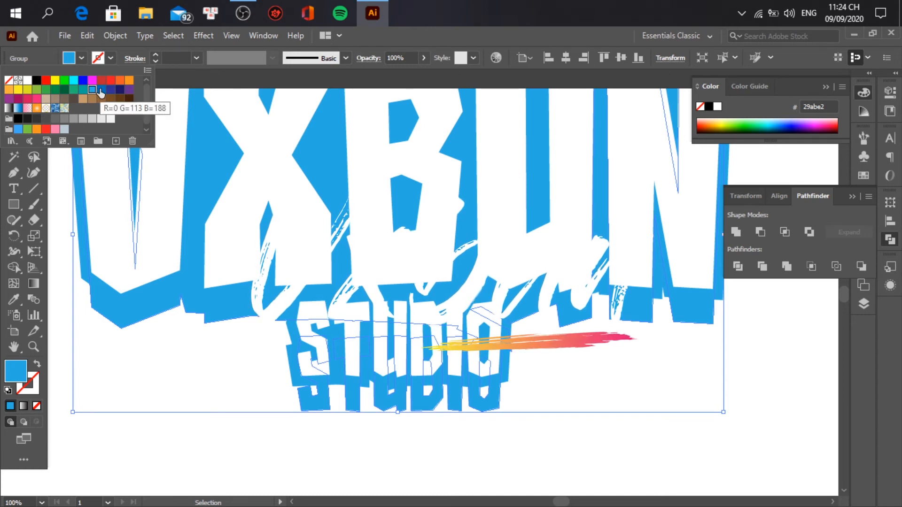
left_click(101, 90)
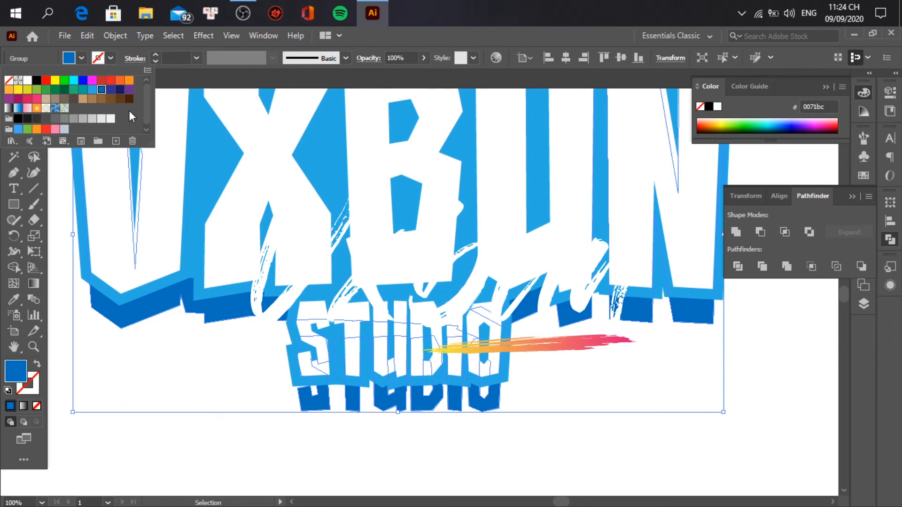
Undo the blue fills and the Unite operation on the rear logo copy
key("a")
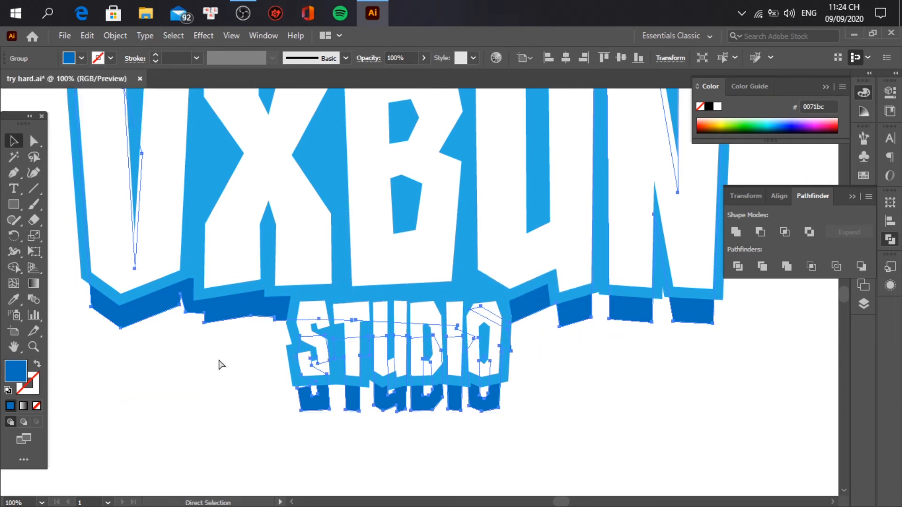
key("ctrl+z")
key("ctrl+z")
key("ctrl+z")
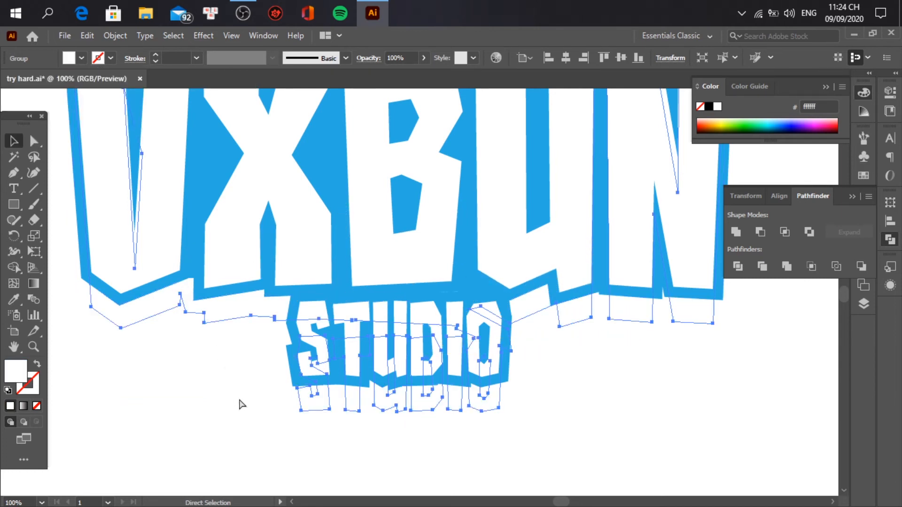
key("v")
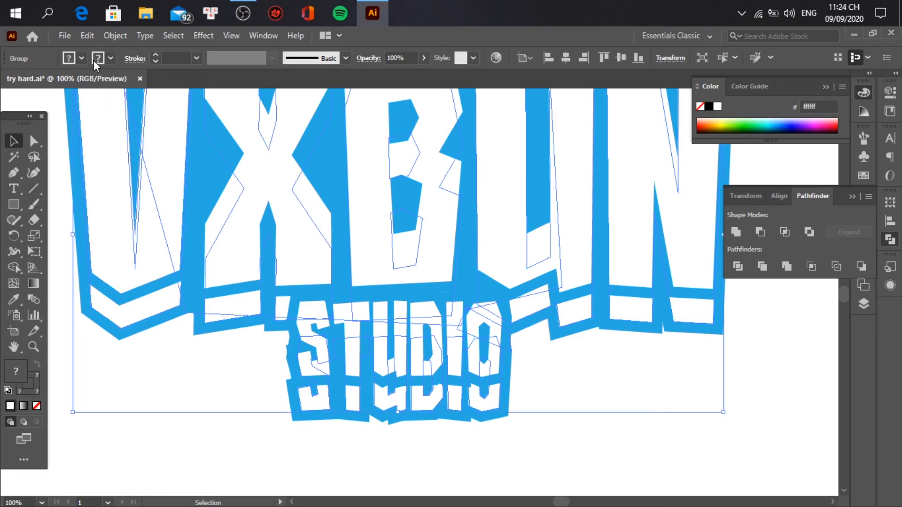
Fill the letters of the rear logo copy with dark blue 0071bc and deselect it
left_click(82, 58)
left_click(101, 90)
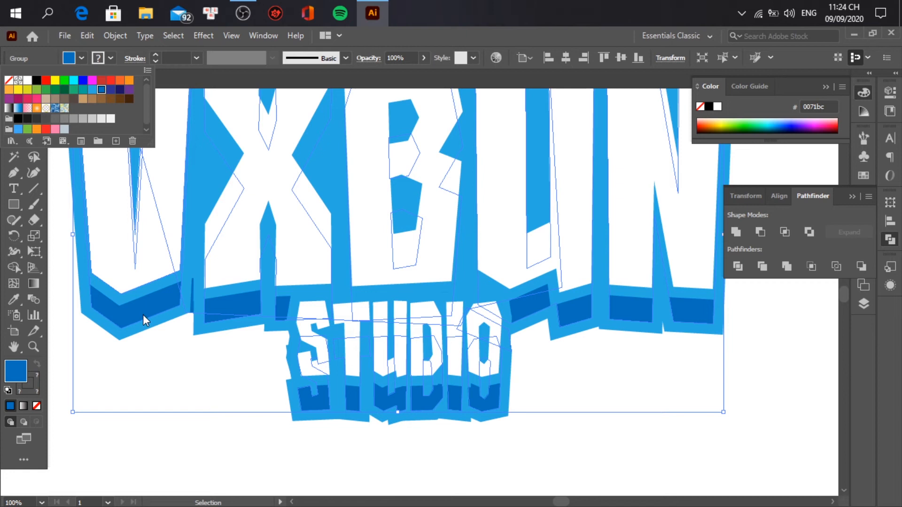
left_click(159, 357)
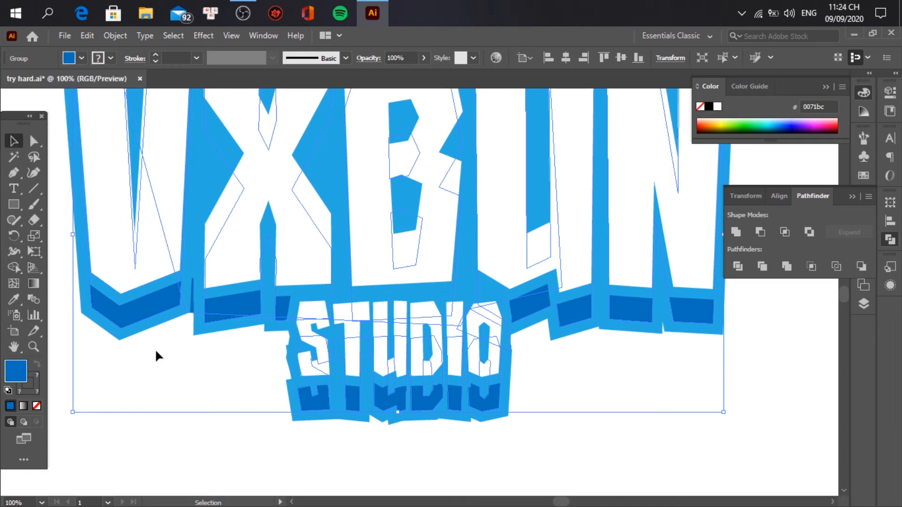
left_click(168, 458)
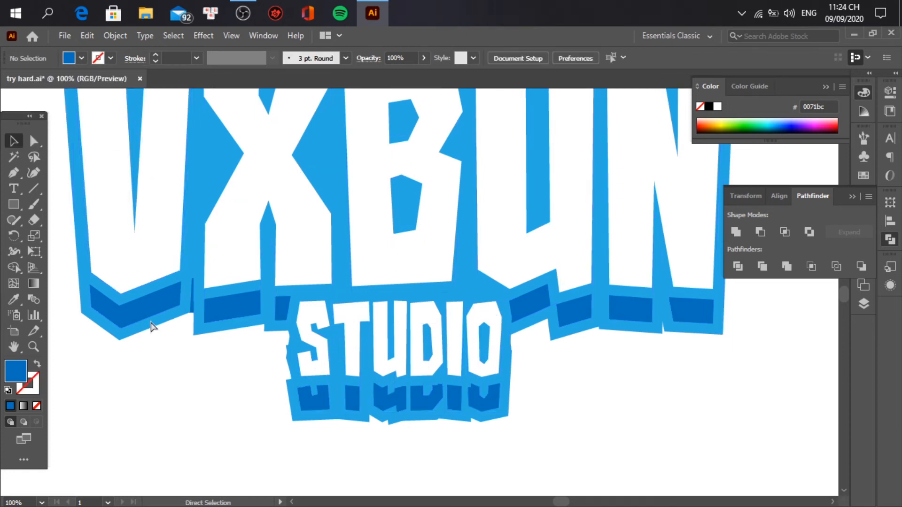
Move the rear logo copy well below the front logo, try uniting its shapes, and undo the Unite
left_click(169, 313)
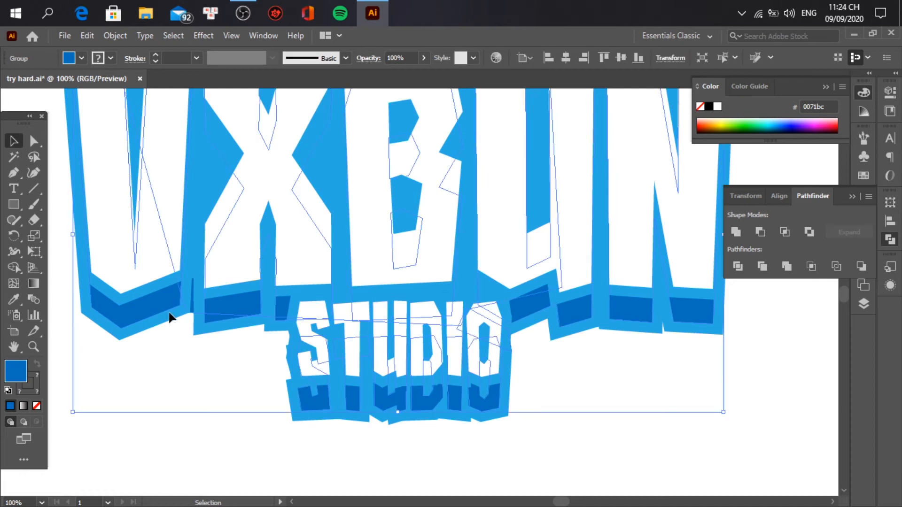
left_click(167, 388)
left_click_drag(154, 324, 269, 370)
key("ctrl+minus")
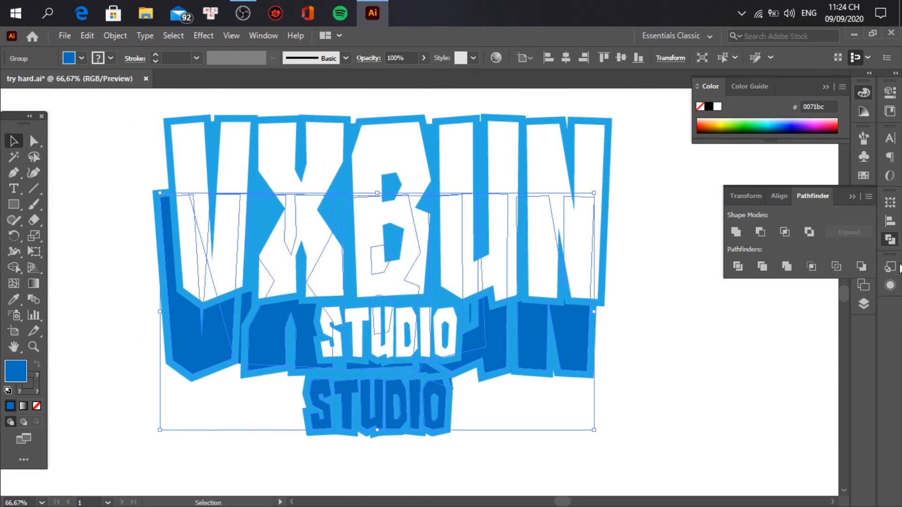
left_click(734, 234)
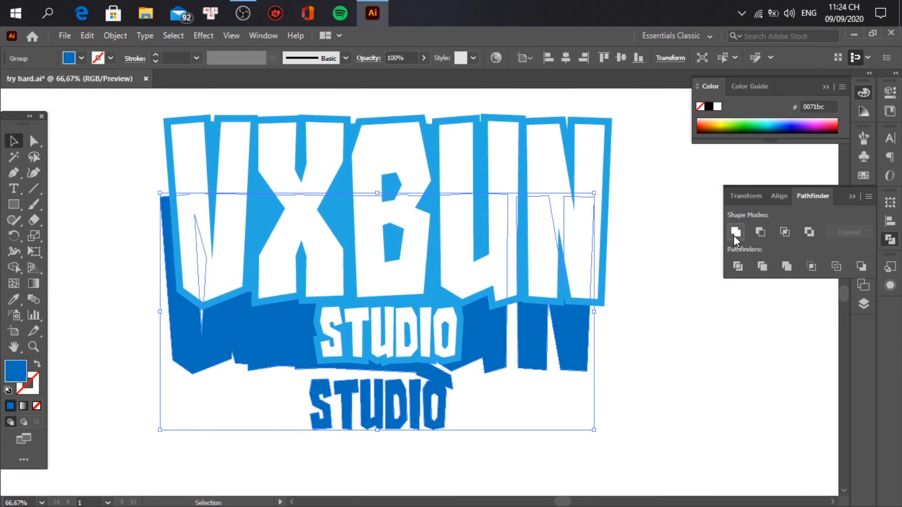
key("ctrl+z")
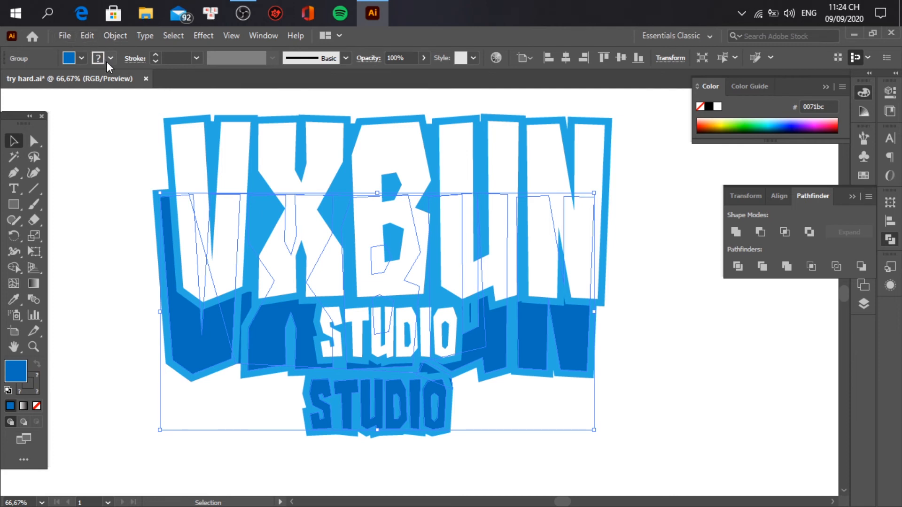
Set the stroke of the rear logo copy to the dark blue R=0 G=113 B=188 swatch and deselect it
scroll(320, 401, "up", 1)
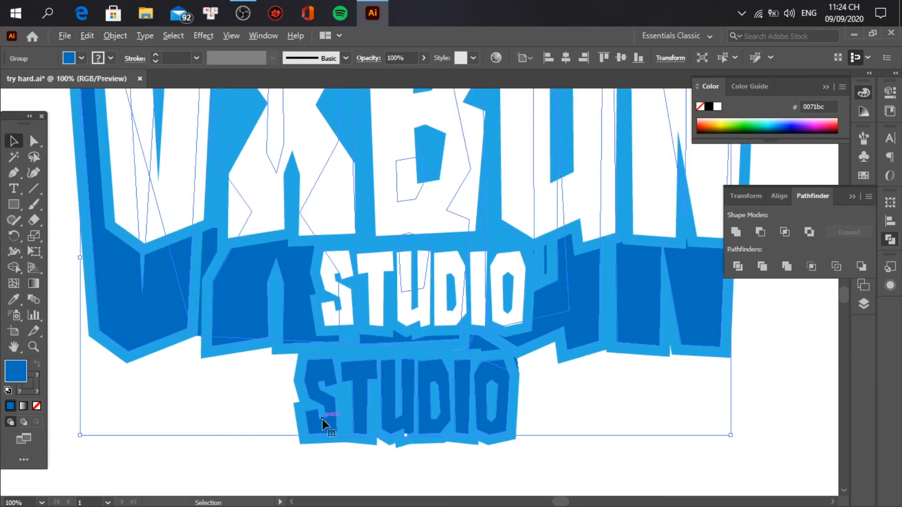
left_click(111, 58)
left_click(100, 90)
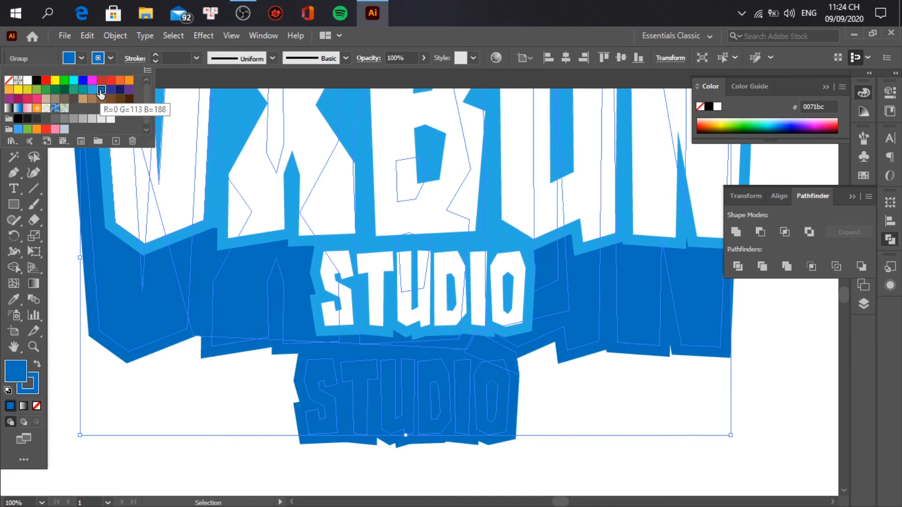
left_click(192, 439)
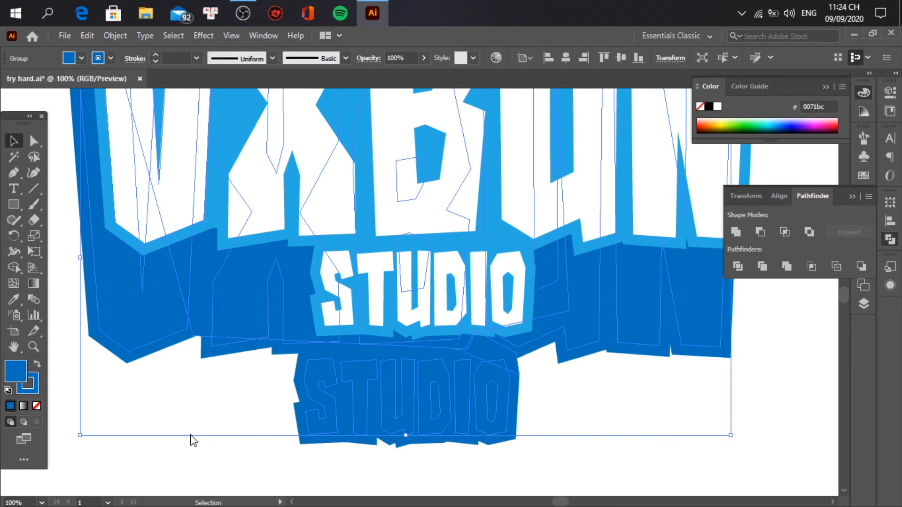
left_click(221, 472)
Move the dark blue rear copy back up so only a narrow band shows beneath the front lettering, and deselect it
left_click_drag(343, 409, 371, 352)
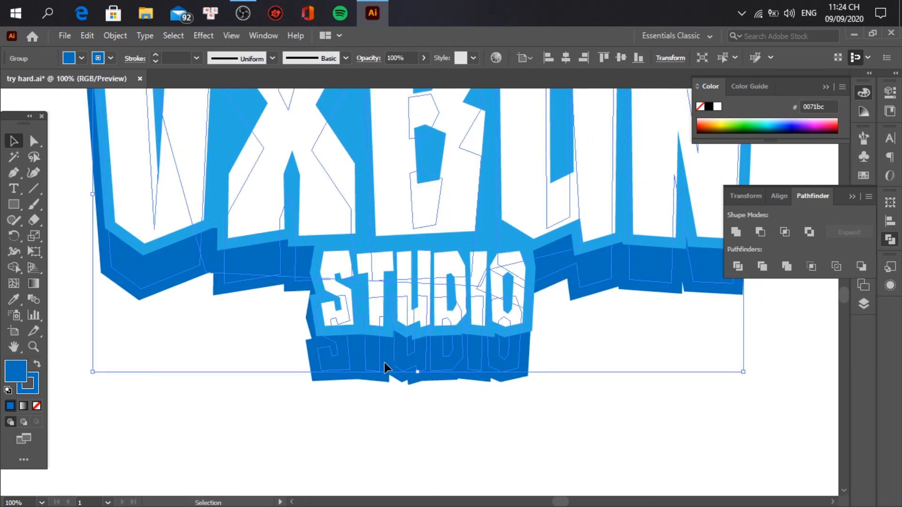
key("ctrl+shift+a")
scroll(404, 373, "up", 1)
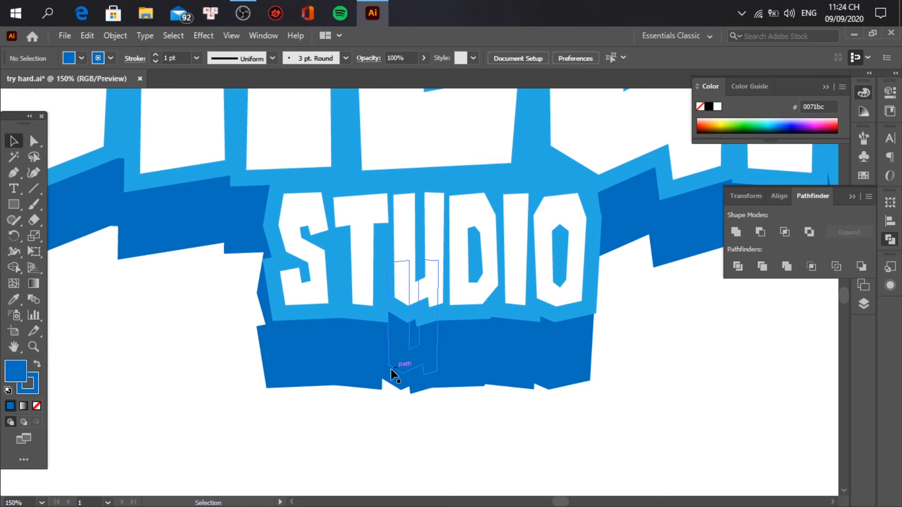
left_click_drag(350, 364, 369, 343)
key("ctrl+shift+a")
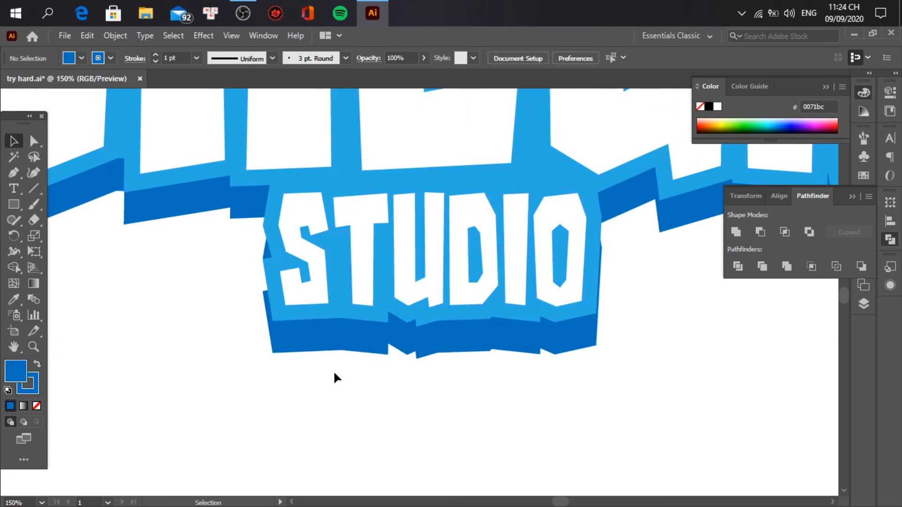
Nudge the dark blue rear copy four steps to the right and deselect it
left_click_drag(251, 357, 409, 482)
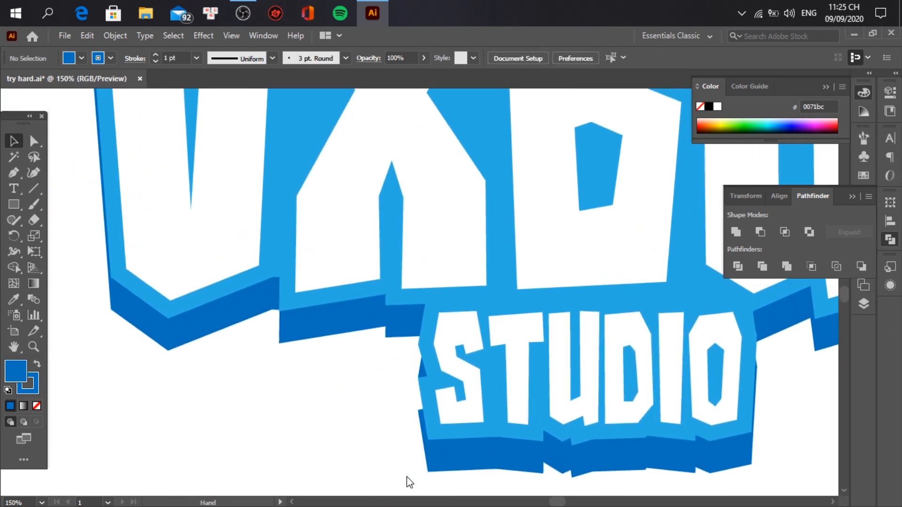
left_click(198, 323)
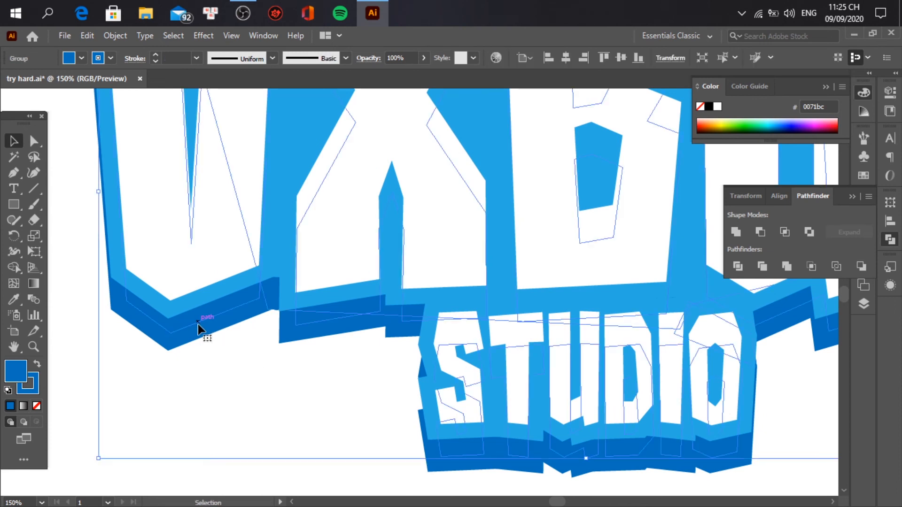
key("Right")
key("Right")
key("Right")
key("Right")
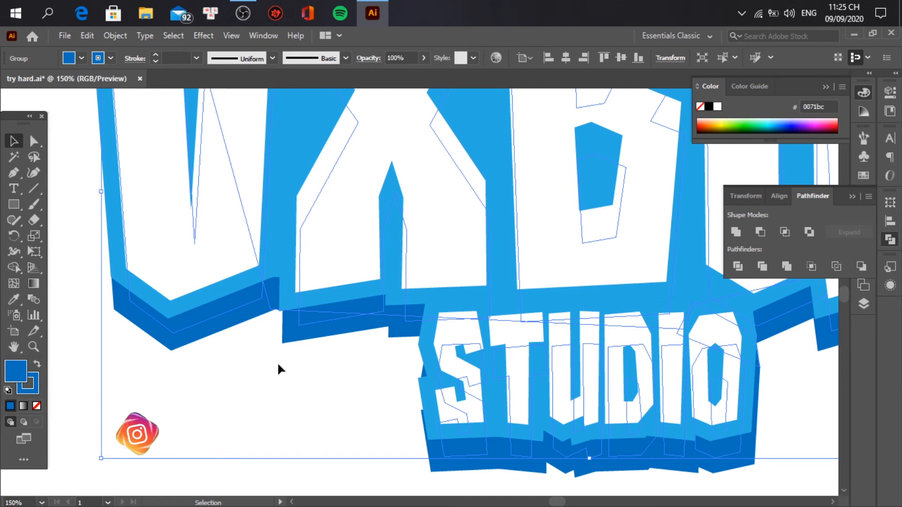
left_click(291, 380)
scroll(291, 378, "down", 3)
scroll(552, 399, "up", 1)
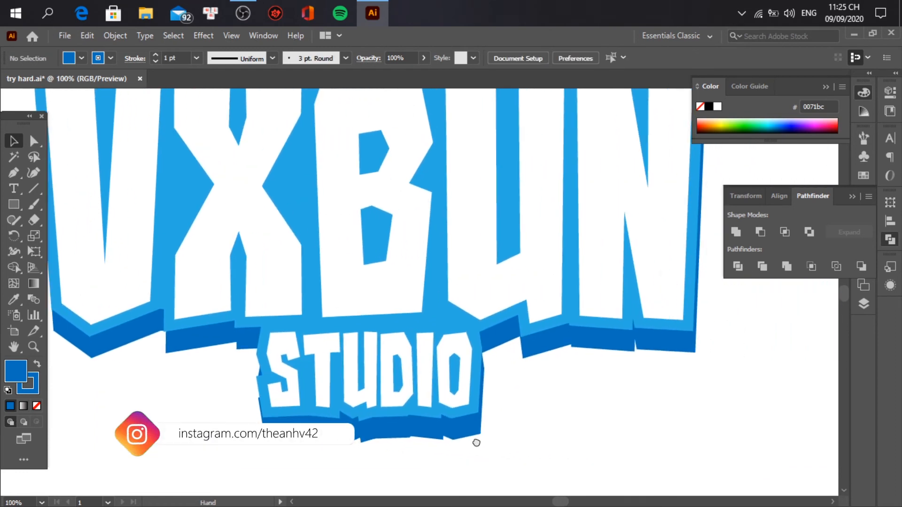
Narrow the dark blue rear copy slightly from its right edge and deselect it
left_click(586, 346)
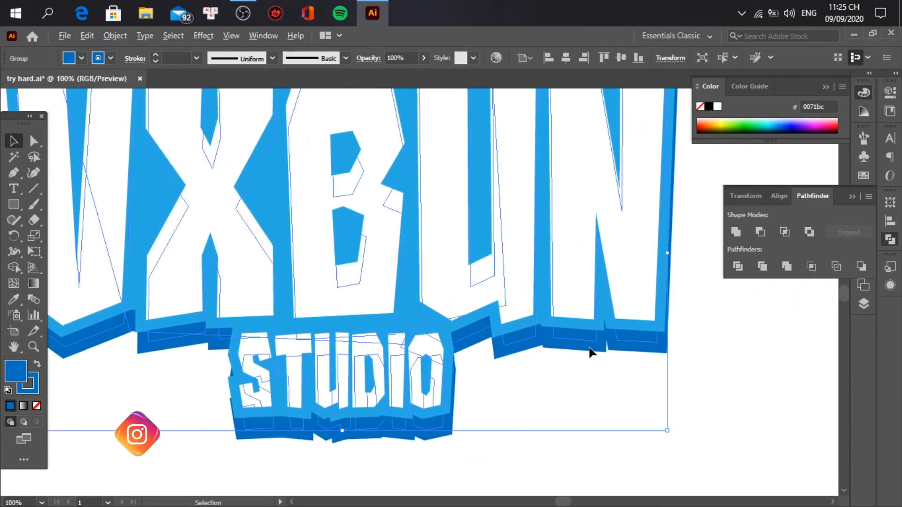
scroll(591, 353, "down", 1)
left_click_drag(643, 288, 639, 287)
left_click(687, 294)
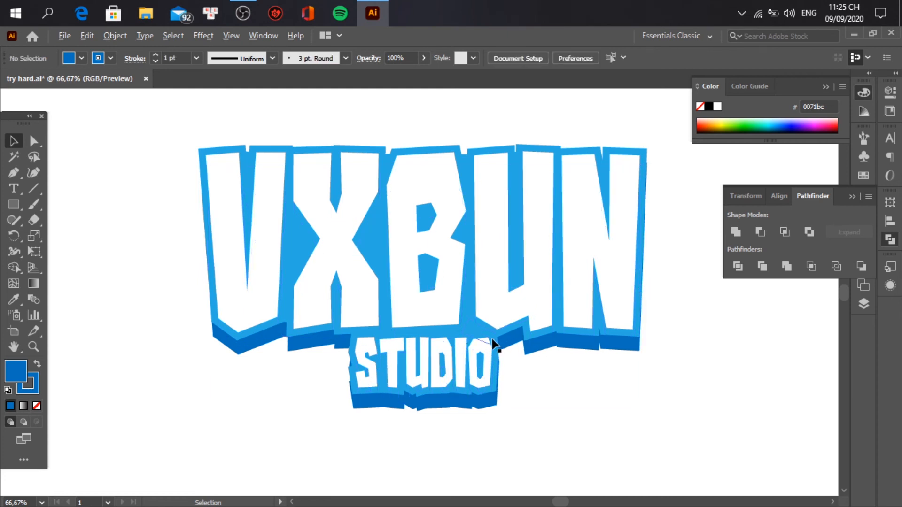
Scale the dark blue rear copy down slightly from its upper-right corner and shift it a little lower behind the logo
scroll(492, 339, "up", 1)
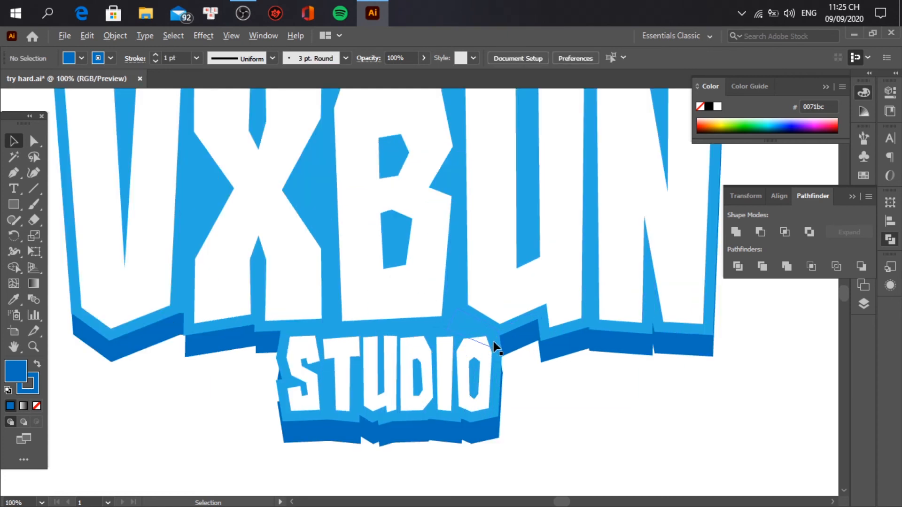
left_click(482, 429)
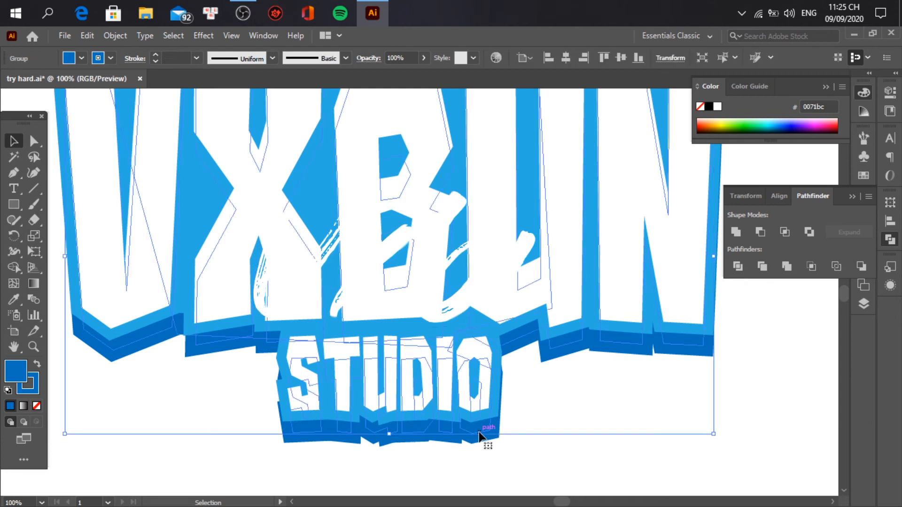
scroll(484, 434, "down", 1)
left_click_drag(635, 196, 626, 203)
mouse_move(498, 323)
left_mouse_down()
mouse_move(506, 326)
mouse_move(497, 330)
left_mouse_up()
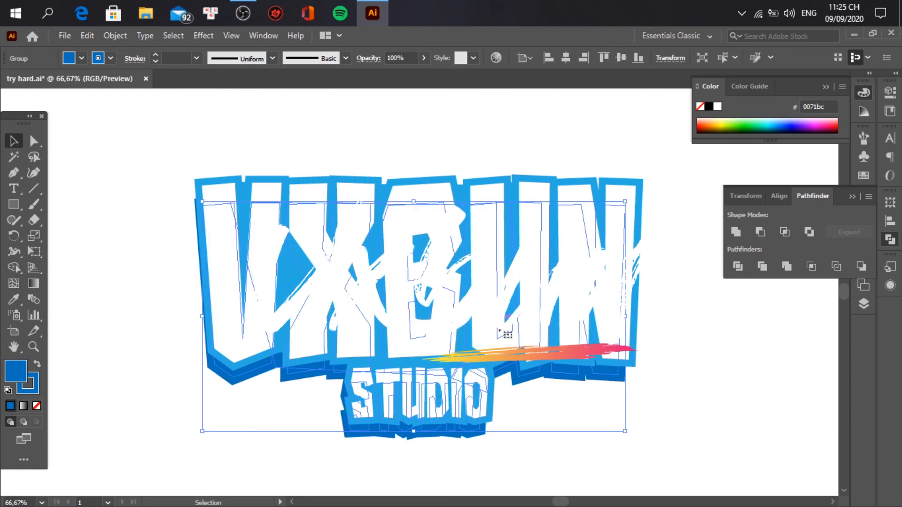
scroll(498, 352, "up", 1)
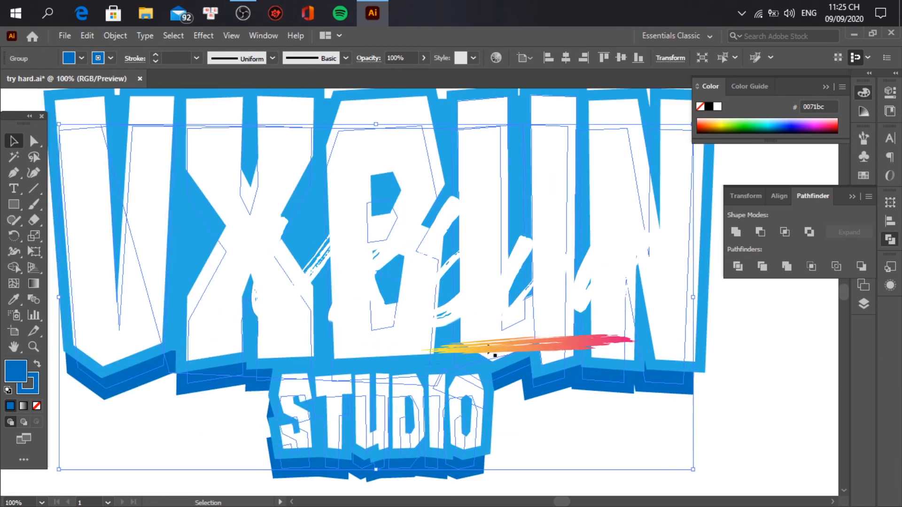
Nudge the dark blue rear copy slightly upward and stretch it a little from its right and left edges, leaving it deselected
key("shift+Up")
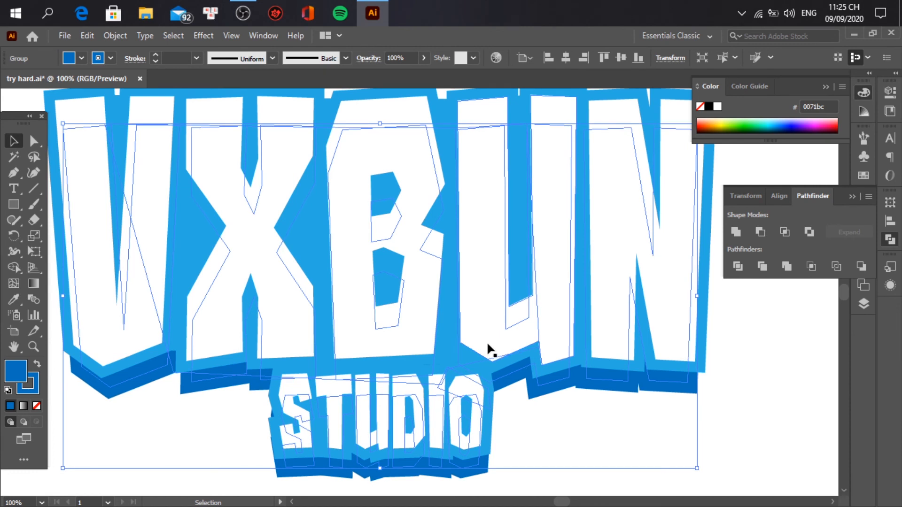
key("Left")
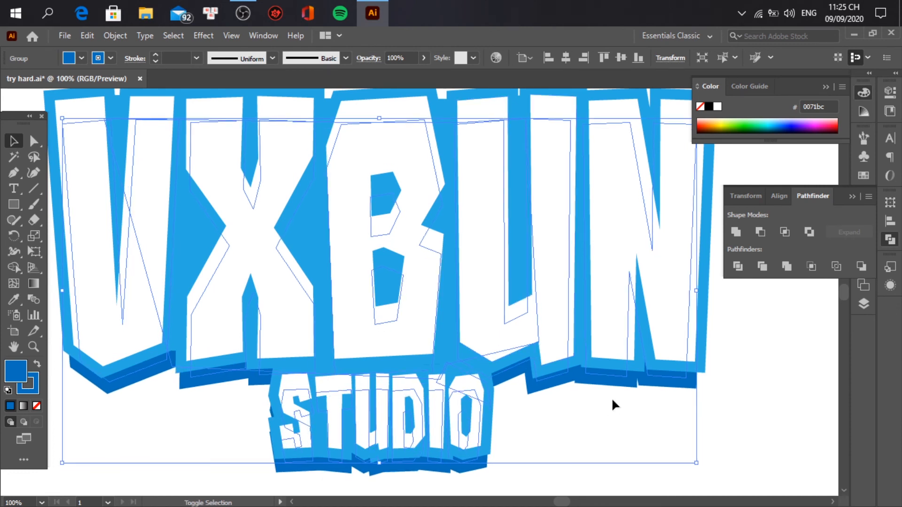
left_click_drag(697, 293, 709, 293)
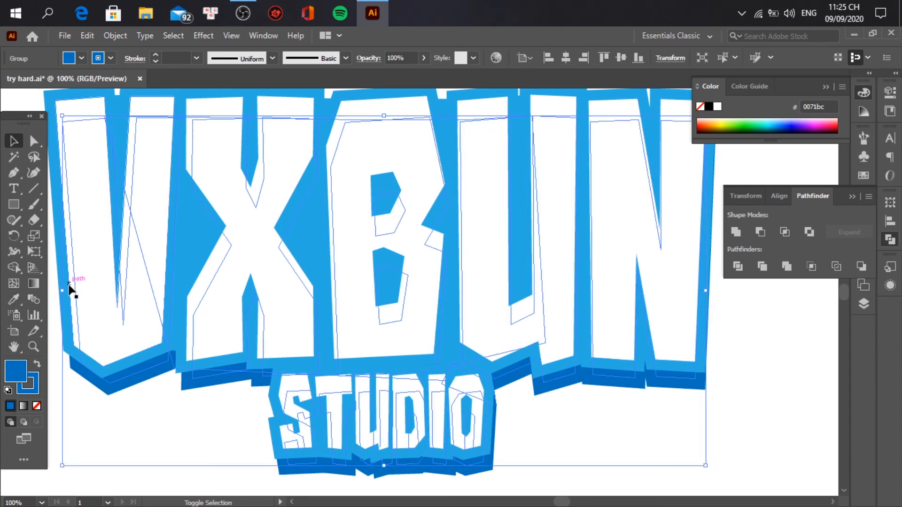
left_click_drag(62, 290, 60, 290)
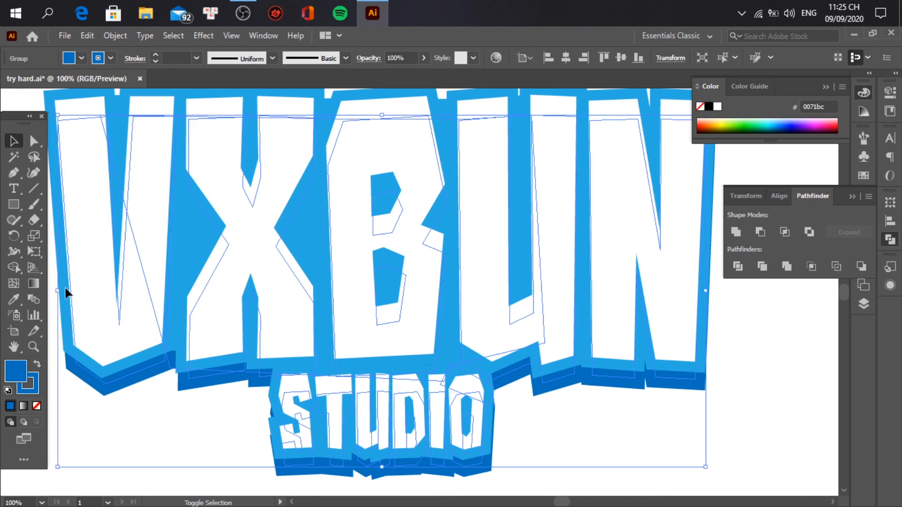
left_click(201, 479)
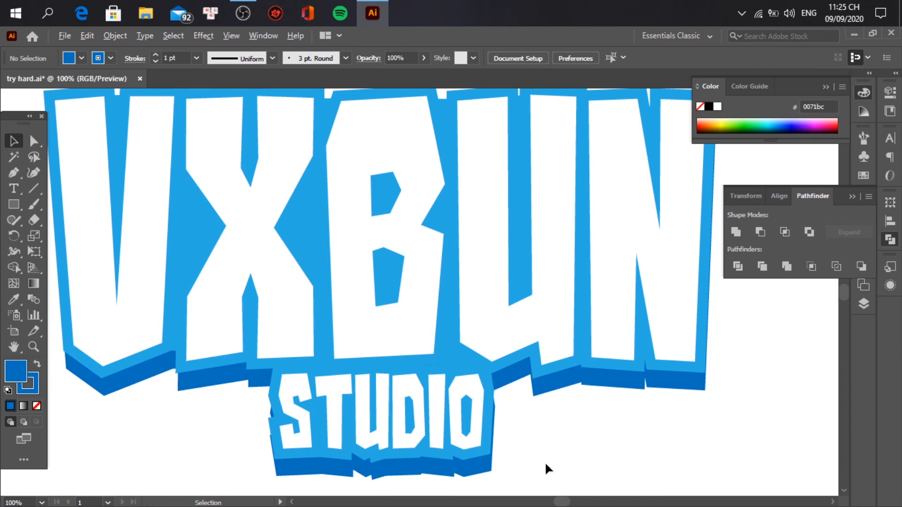
Start a Pen tool filler path along the gap beside the O of STUDIO, with dark blue 0071bc fill and no stroke
scroll(545, 462, "up", 2)
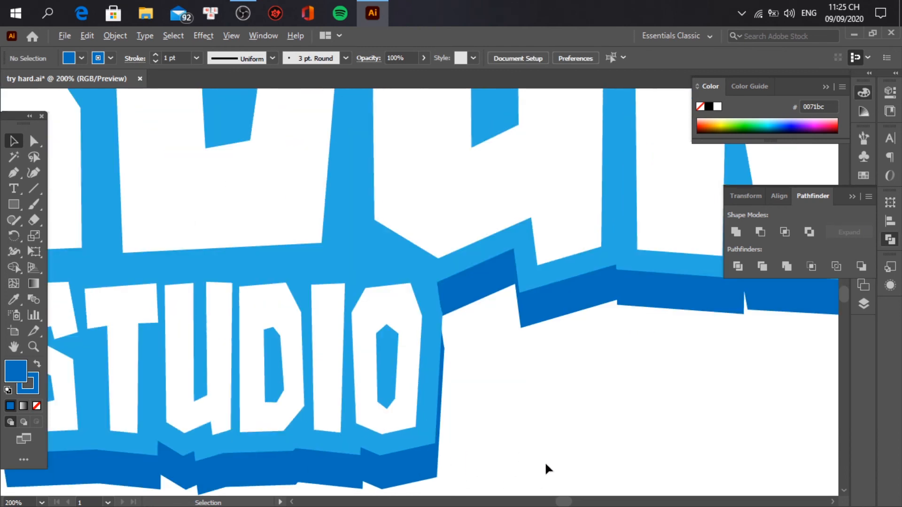
scroll(545, 457, "up", 3)
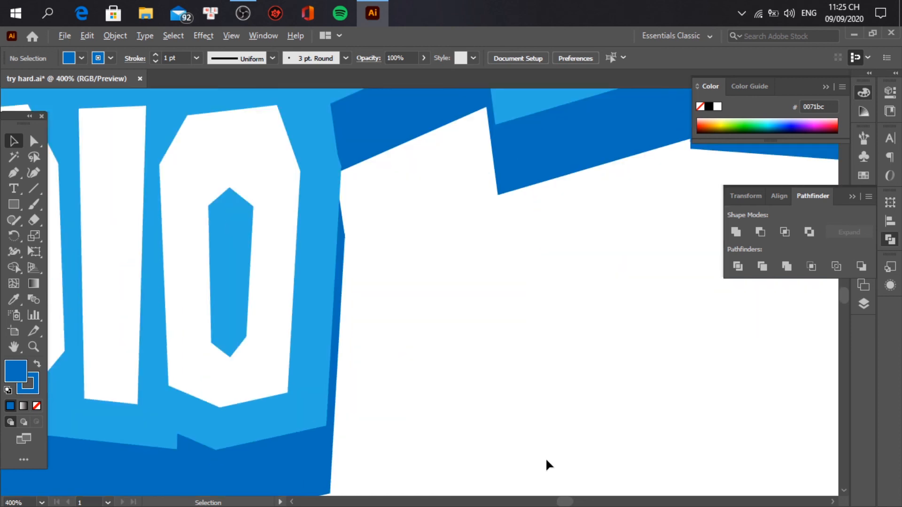
key("p")
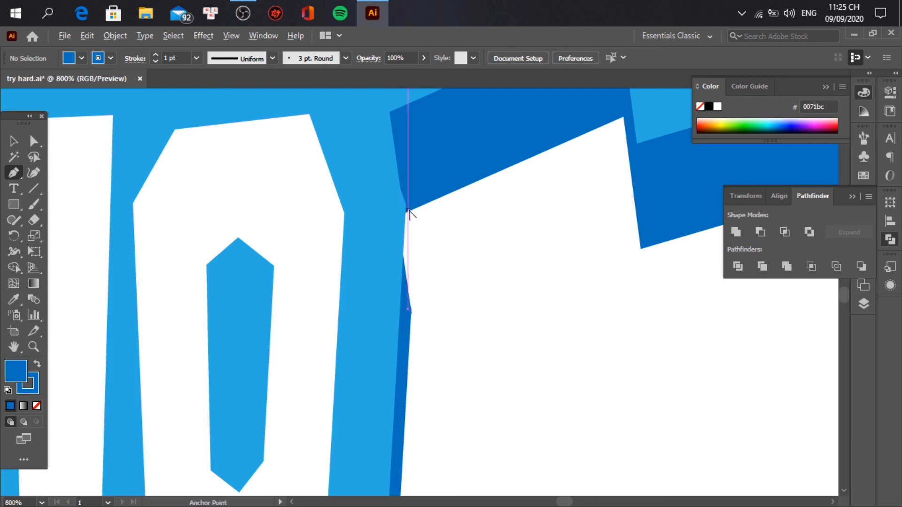
scroll(407, 214, "up", 2)
left_click(401, 193)
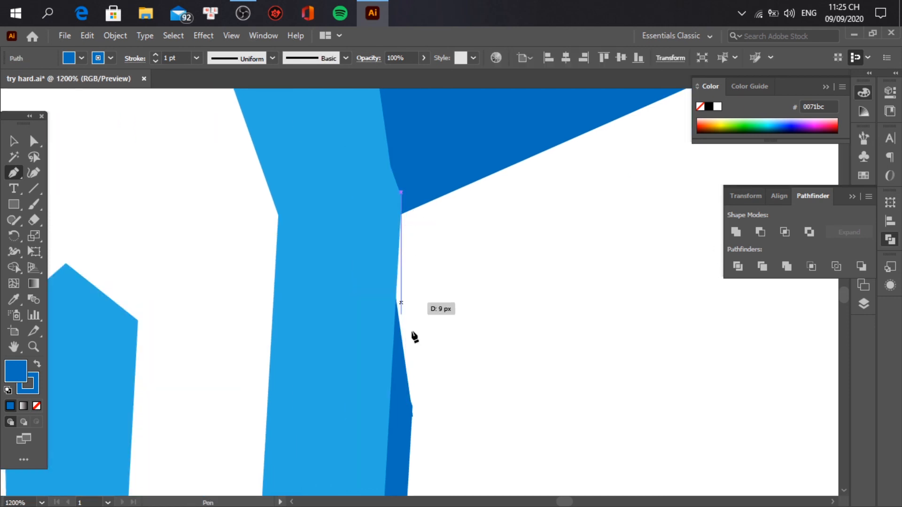
left_click(412, 413)
left_click_drag(411, 413, 370, 390)
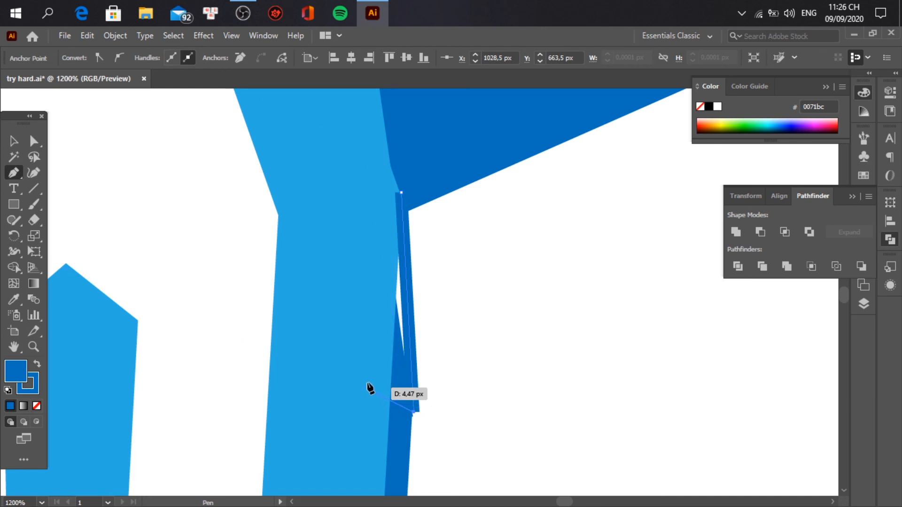
left_click(30, 382)
key("/")
left_click(21, 378)
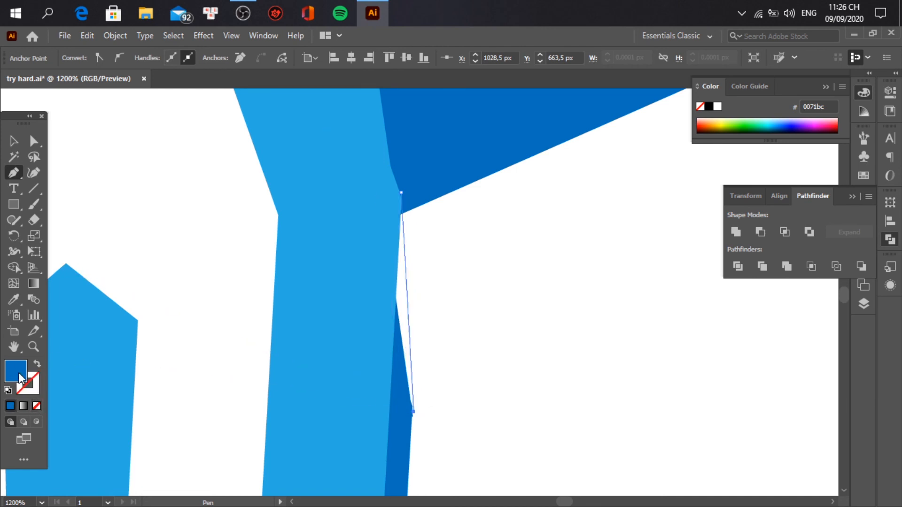
Close the filler shape beside the O with a point inside the light blue outline, send it to the back and deselect it
left_click(371, 345)
left_click(401, 193)
key("ctrl+shift+[")
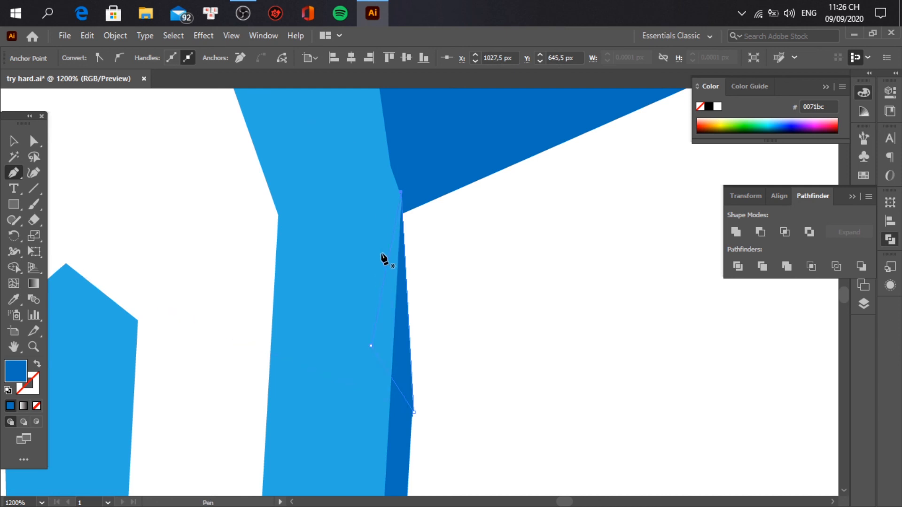
key("v")
left_click(556, 406)
scroll(557, 387, "down", 3)
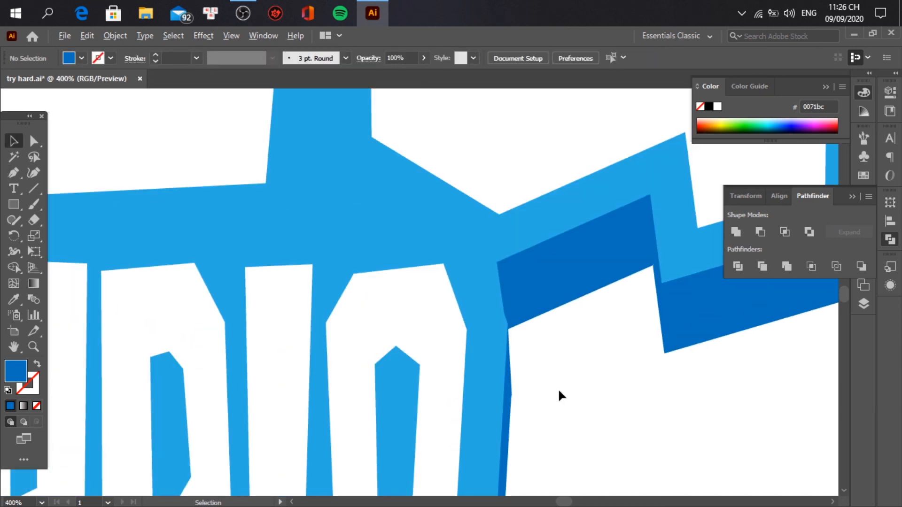
Draw a closed four-point dark blue filler shape with the Pen tool over the gap along the left side of the S in STUDIO
scroll(610, 415, "down", 1)
left_click_drag(580, 449, 664, 224)
left_click_drag(217, 302, 468, 338)
mouse_move(157, 246)
left_mouse_down()
mouse_move(417, 354)
mouse_move(397, 320)
left_mouse_up()
scroll(488, 371, "up", 2)
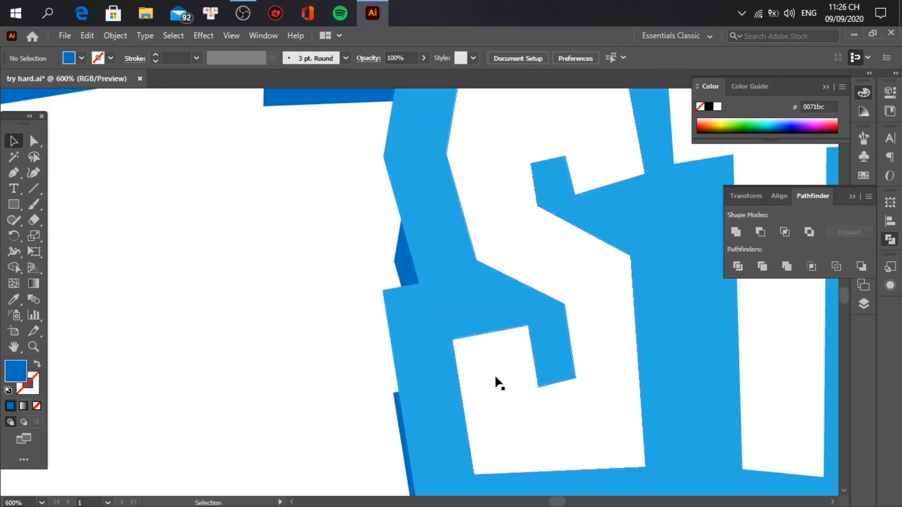
key("p")
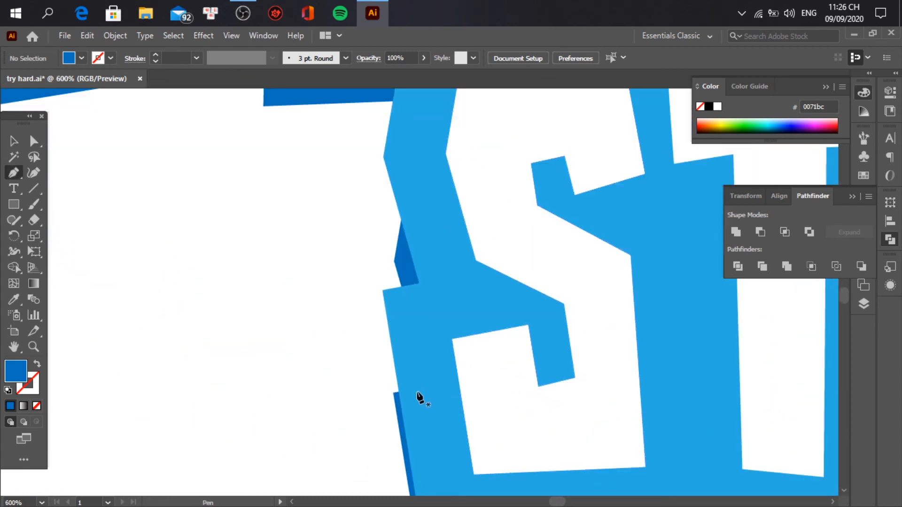
left_click(392, 392)
left_click(385, 153)
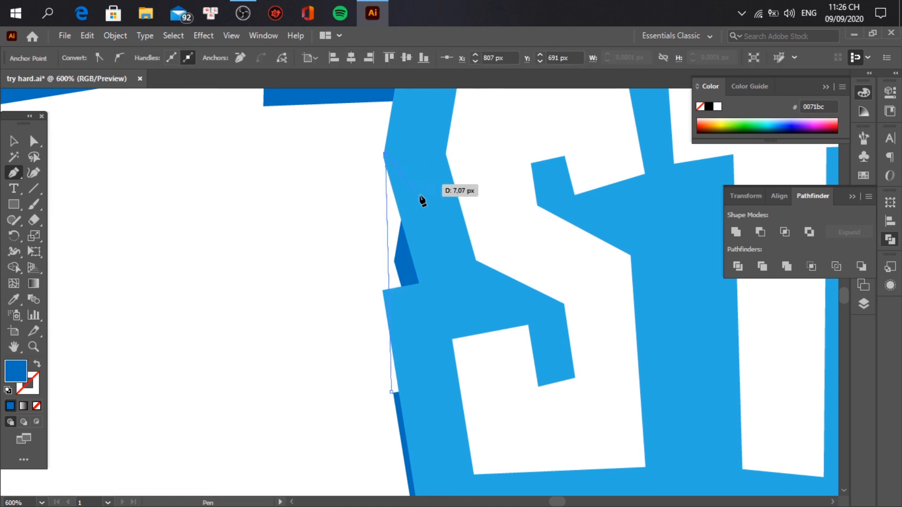
left_click(470, 263)
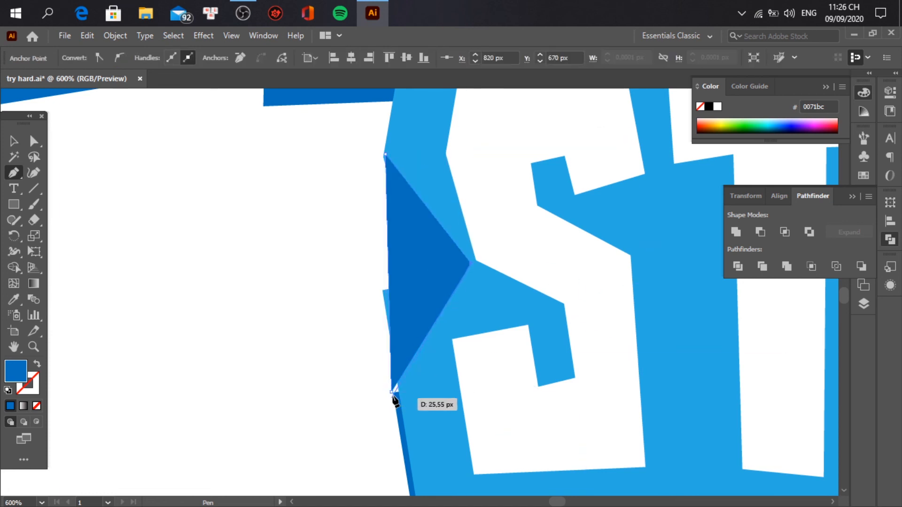
left_click(423, 404)
left_click(391, 391)
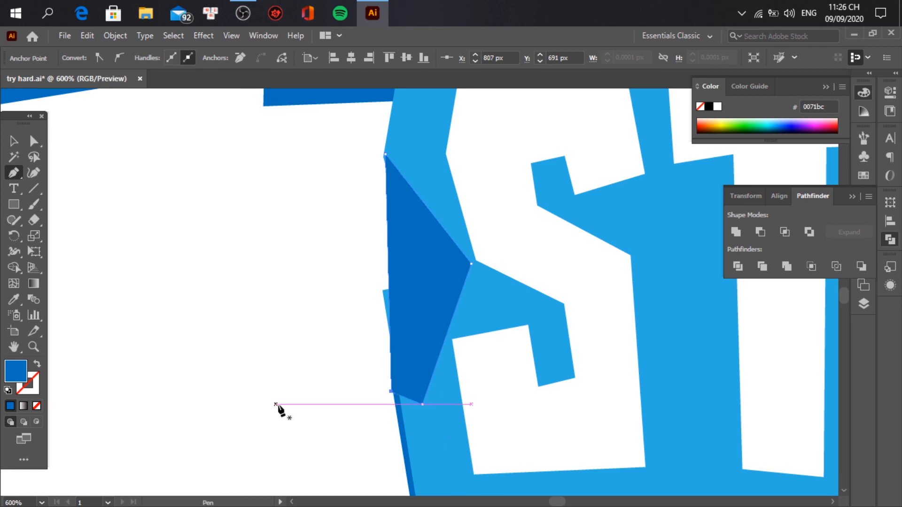
Send the filler shape beside the S behind the lettering and deselect it
key("ctrl+shift+bracketleft")
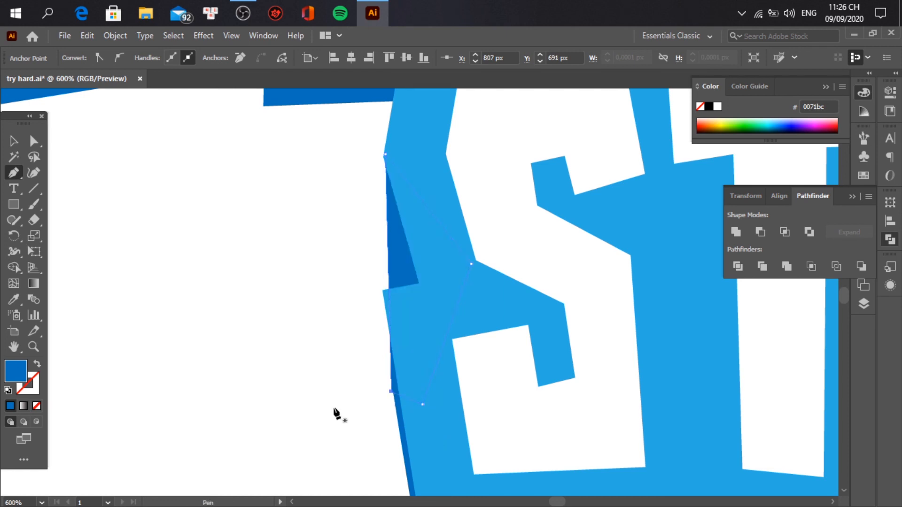
key("v")
left_click(357, 386)
scroll(359, 390, "down", 2)
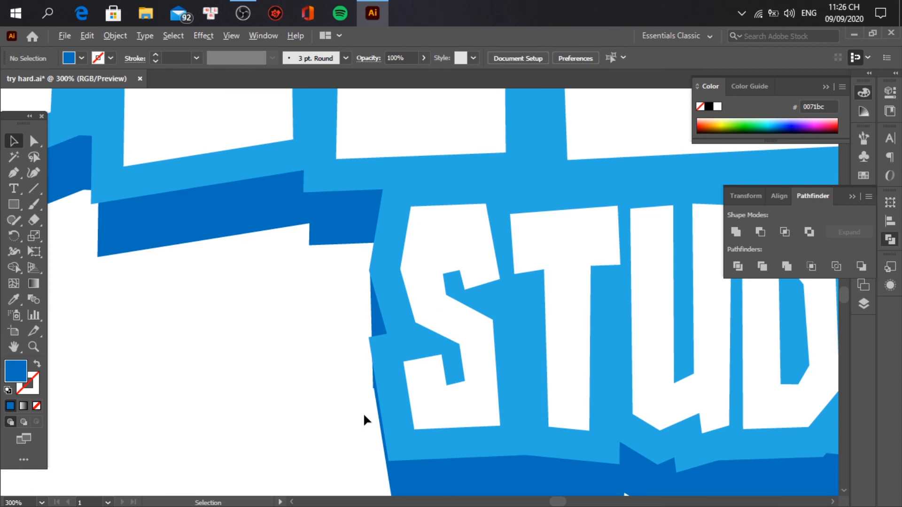
scroll(362, 413, "down", 2)
scroll(363, 414, "up", 3)
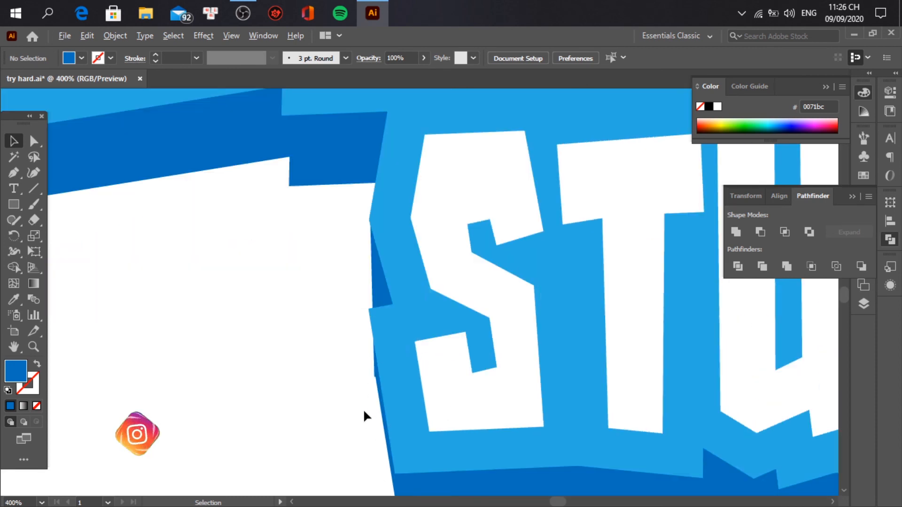
Move the lower-left anchor of the filler shape beside the S outward to line up with the rear copy's corner
left_click(377, 281)
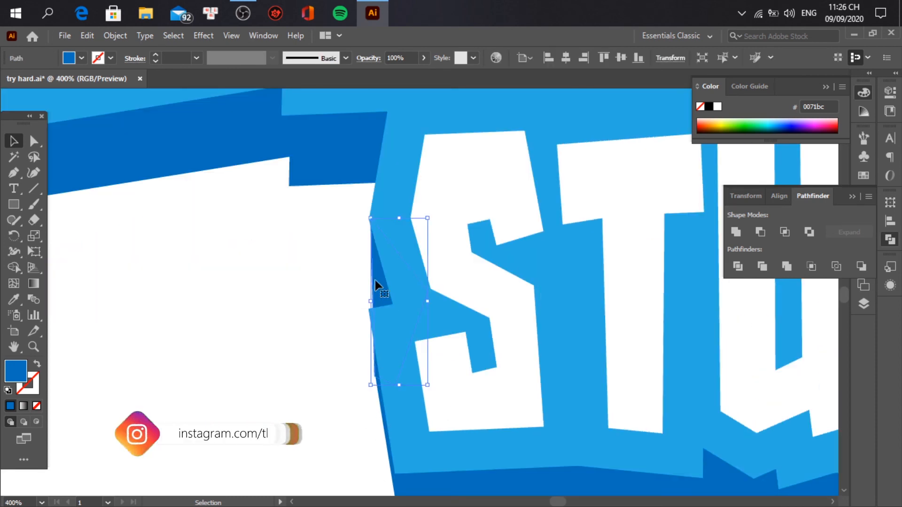
left_click(437, 399)
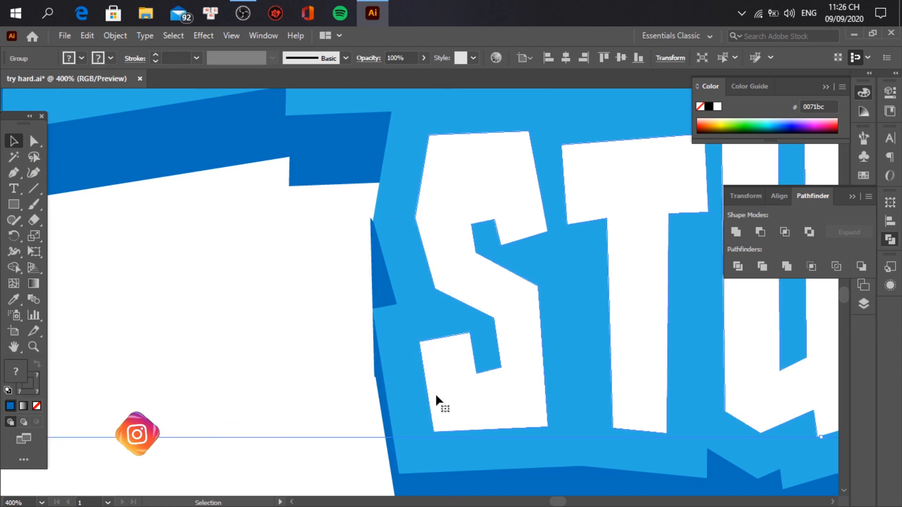
scroll(429, 402, "up", 1)
scroll(429, 403, "up", 1)
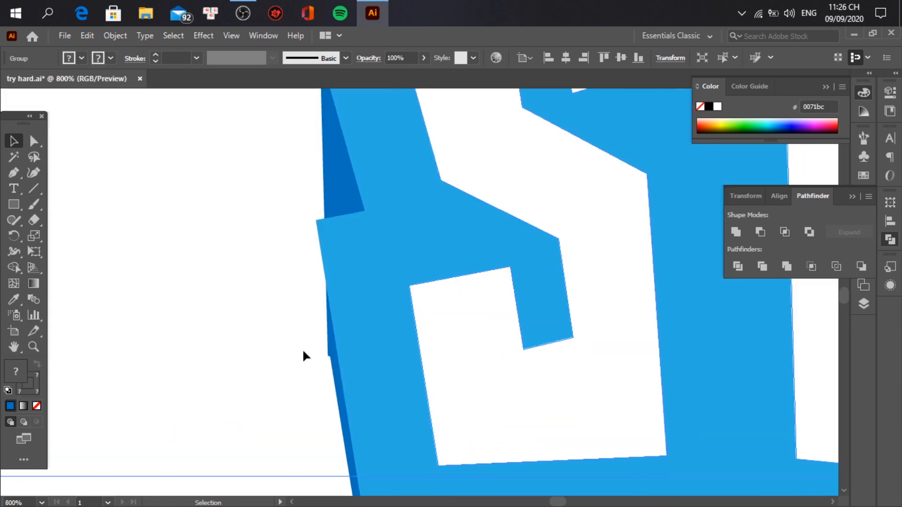
left_click(333, 366)
key("a")
left_click_drag(330, 358, 334, 363)
scroll(324, 371, "up", 1)
scroll(319, 369, "up", 2)
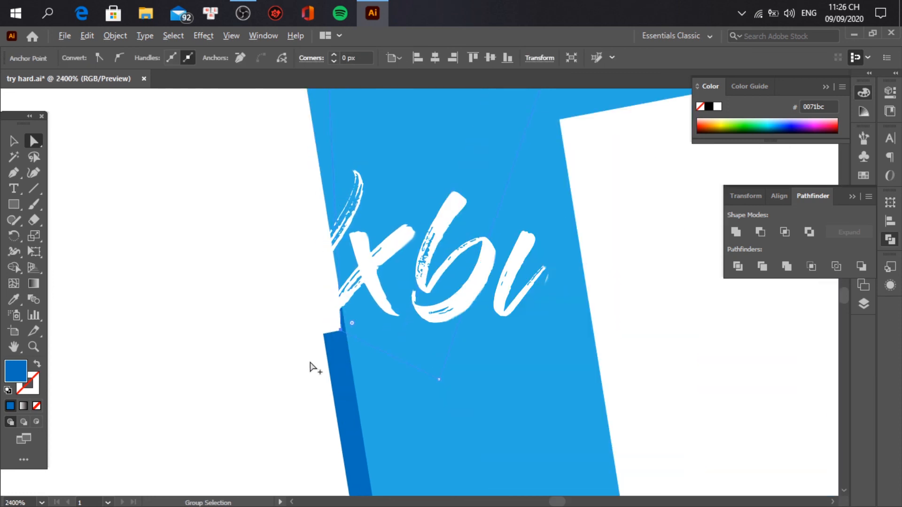
scroll(329, 357, "up", 3)
left_click_drag(376, 221, 350, 239)
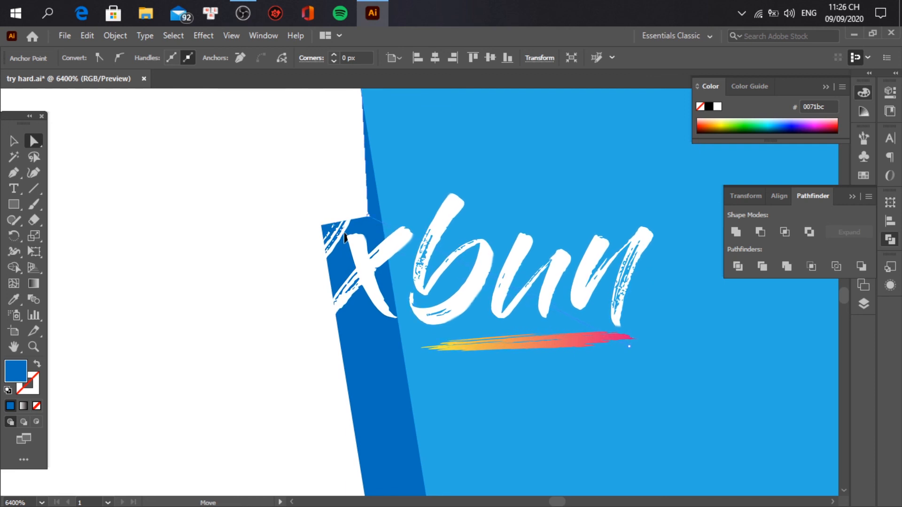
left_click_drag(365, 218, 301, 217)
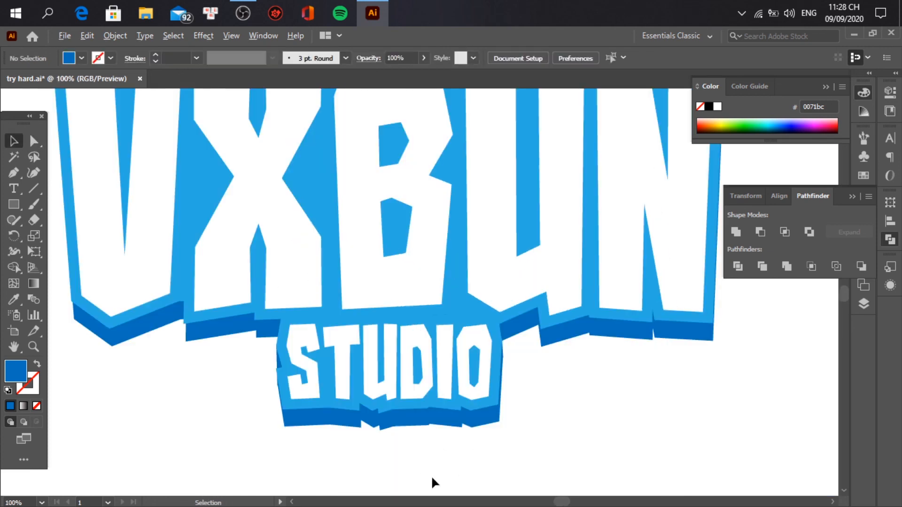
scroll(432, 475, "down", 1)
key("space")
left_click_drag(447, 475, 448, 447)
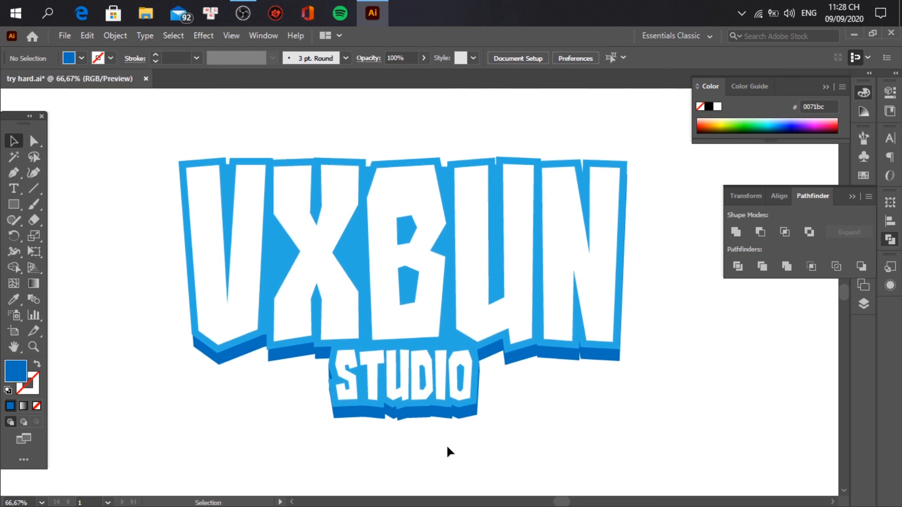